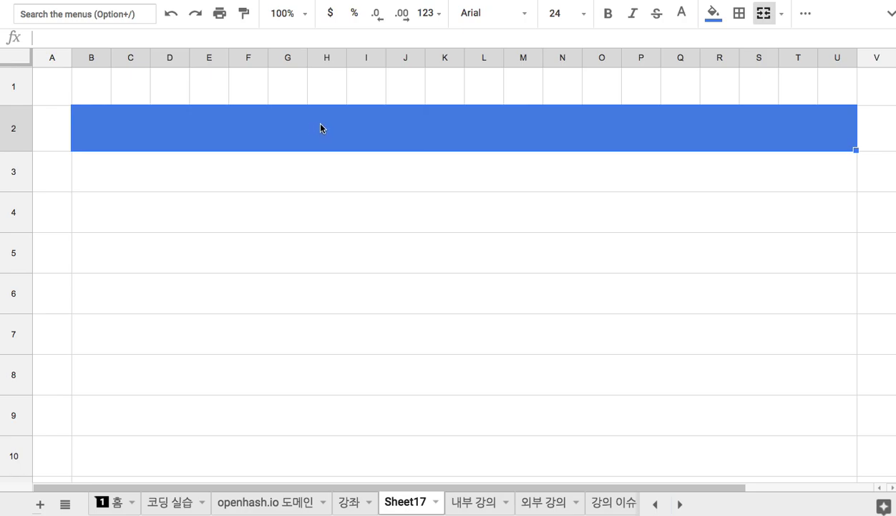
Enter the title "Catering" in the blue merged header cell of row 2
type("Cayer")
key("BackSpace")
key("BackSpace")
type("t")
key("BackSpace")
key("BackSpace")
type("tering")
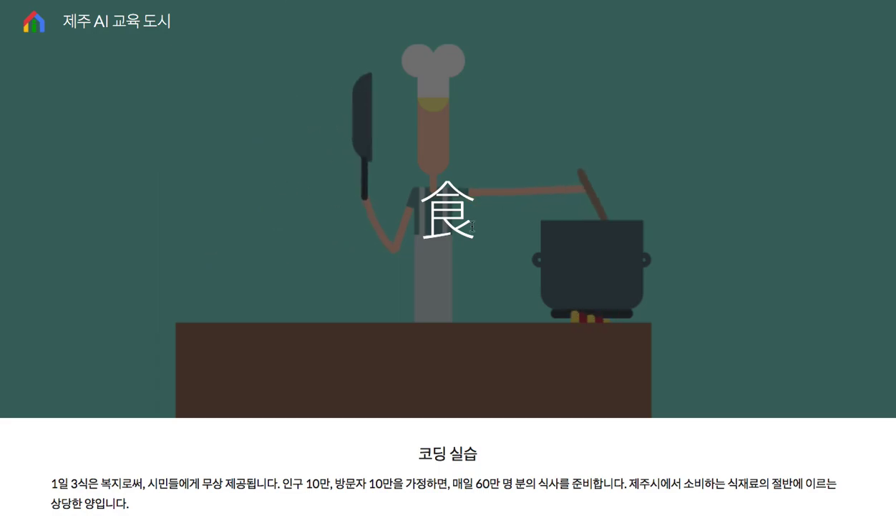
Switch to the 제주 AI 교육 도시 web page and examine its sections on features, automation, Catering and cost reduction
double_click(473, 226)
scroll(462, 250, "down", 10)
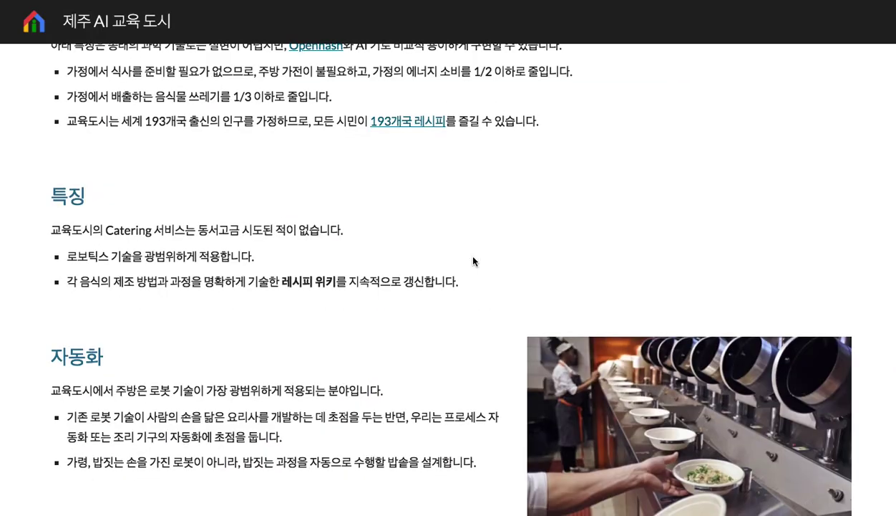
scroll(473, 261, "down", 5)
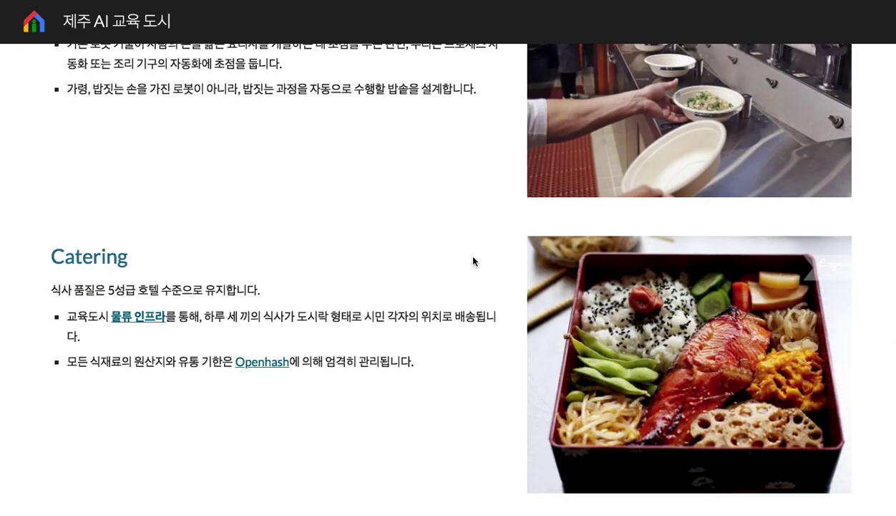
scroll(473, 261, "down", 2)
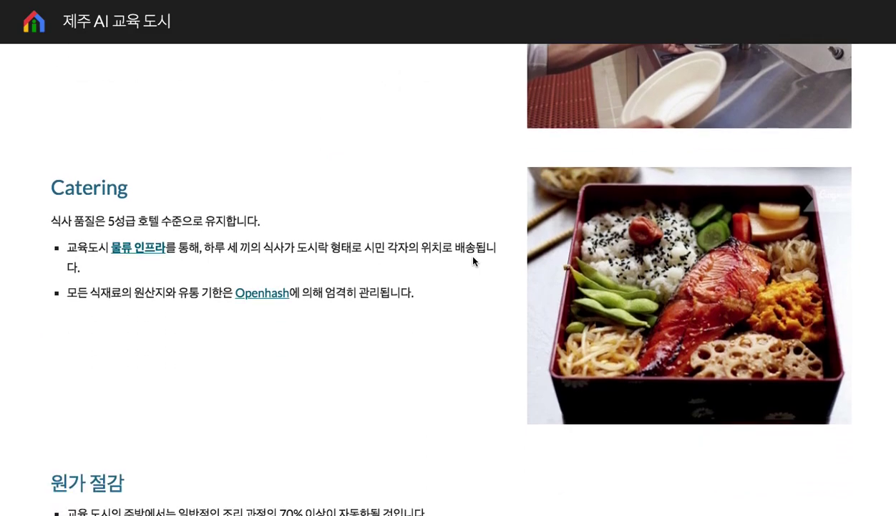
scroll(473, 261, "down", 3)
scroll(473, 261, "up", 2)
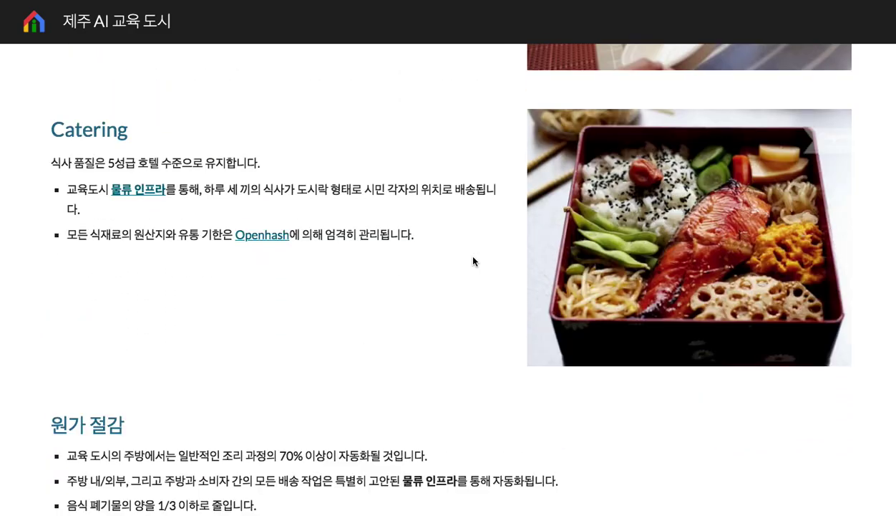
scroll(473, 261, "up", 2)
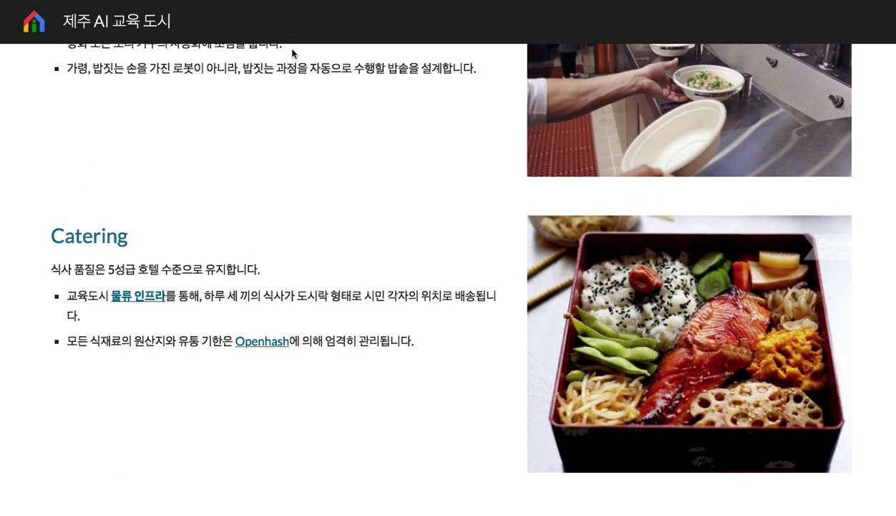
scroll(314, 94, "up", 15)
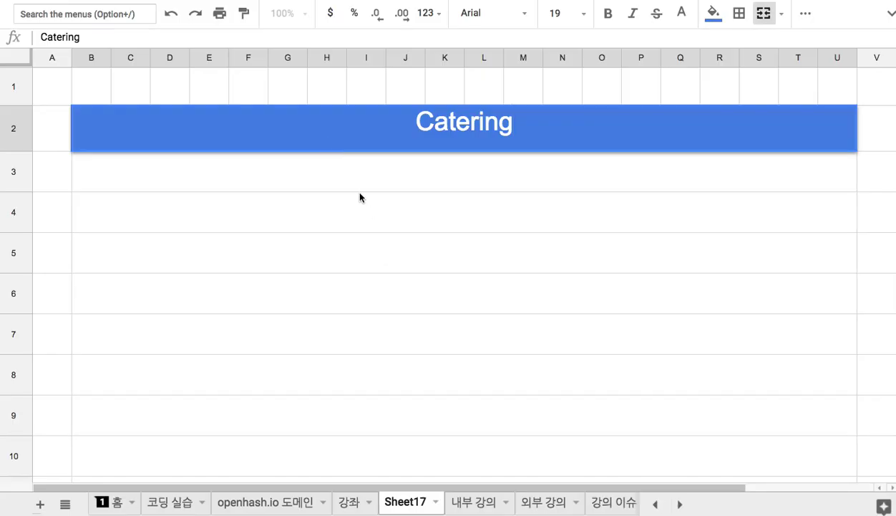
Back in the spreadsheet, enter "1. 교육도시의 식사" in the merged cell of row 3
left_click(355, 189)
type("1.")
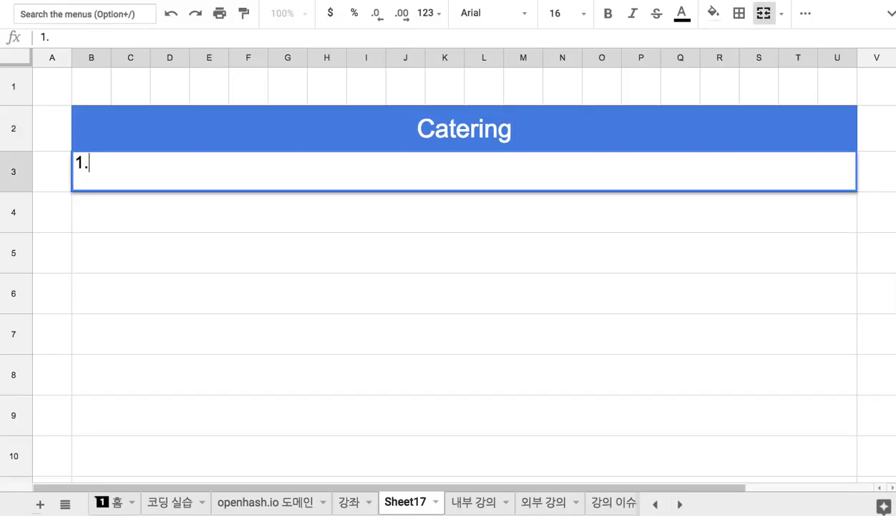
type(" 공")
type("육도시 의")
key("BackSpace")
key("BackSpace")
type("의 시ㄱ사")
key("Return")
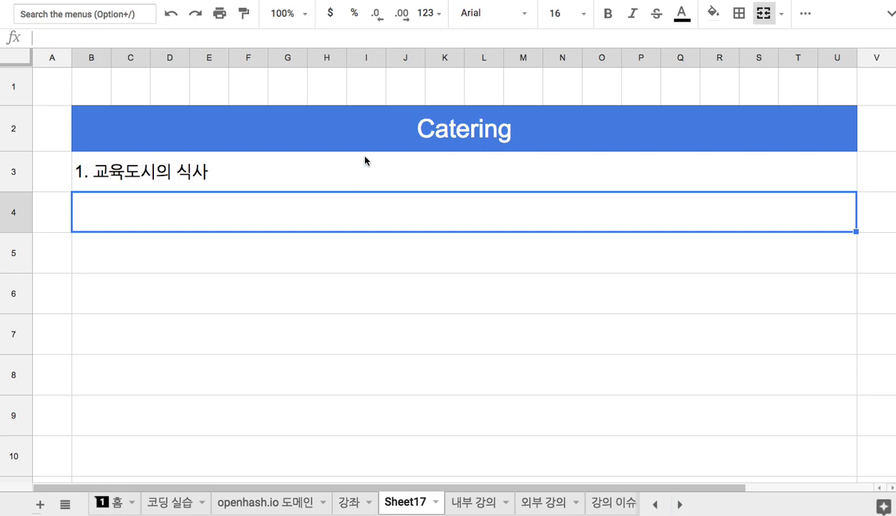
Insert "제주 AI " before "교육도시의" in the row 3 text
double_click(100, 169)
type("제주 ")
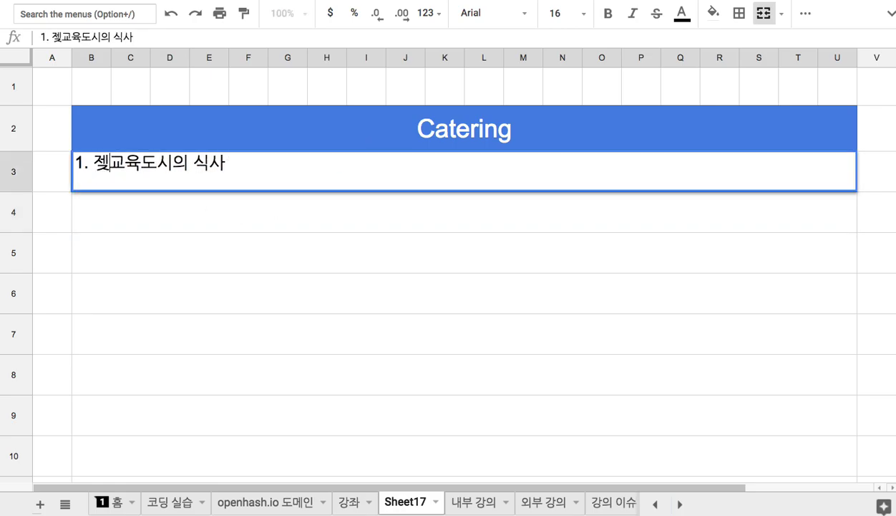
type("AI")
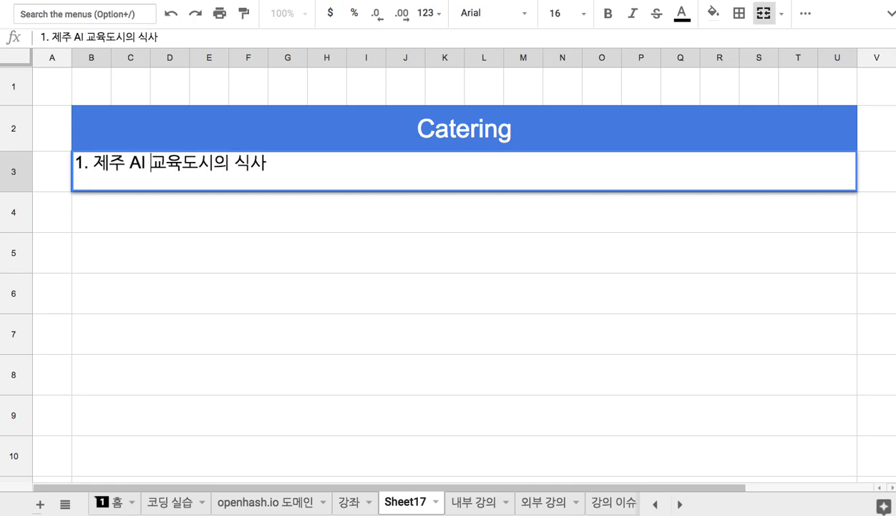
Write "2. 시민들의 가정에는 주방이 없다." in the merged cell of row 4
left_click(152, 211)
type("2. ")
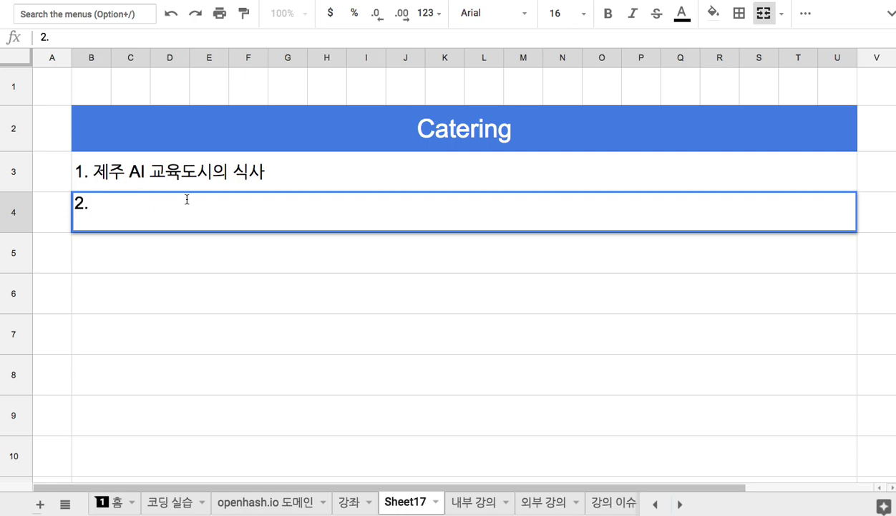
type(" 시민들의 가정")
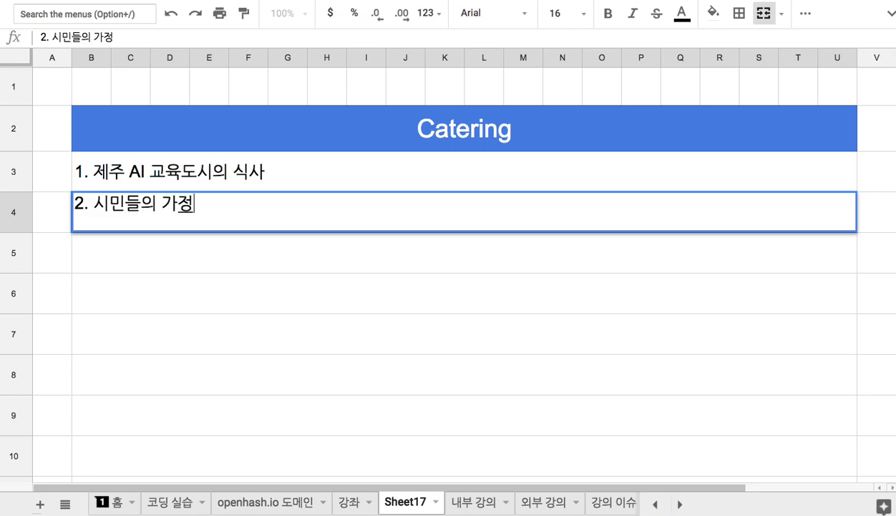
type("에서")
key("BackSpace")
type("는 주방이 없다")
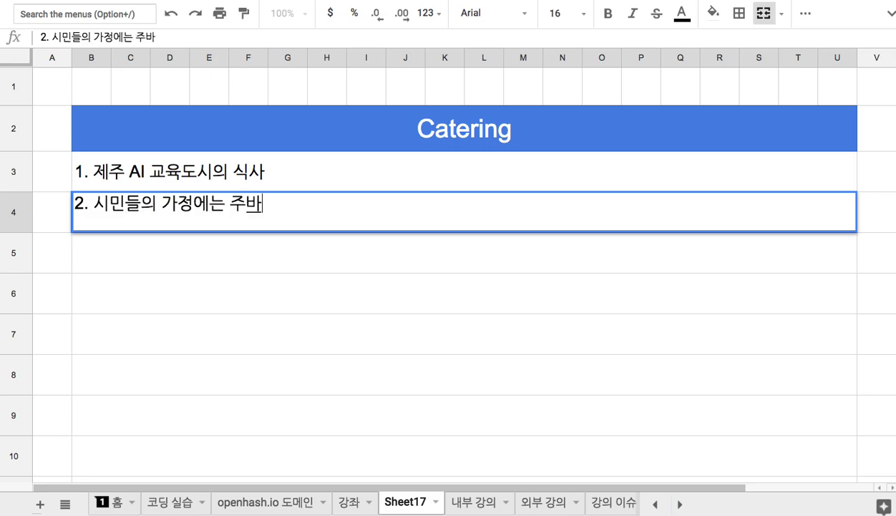
type(". ")
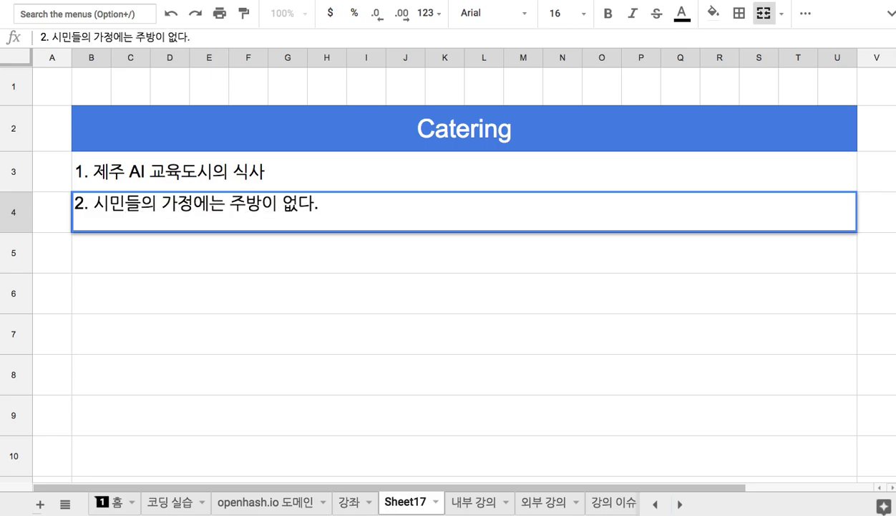
Complete the row 4 text with the second sentence "도시가 하루 세 끼를 제공"
type("도시가 ")
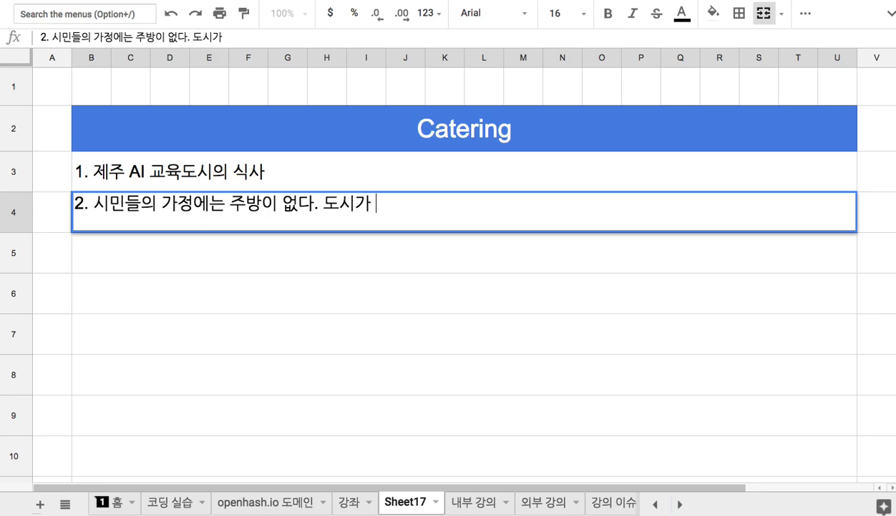
type("할루 세 끼르 ㄹ")
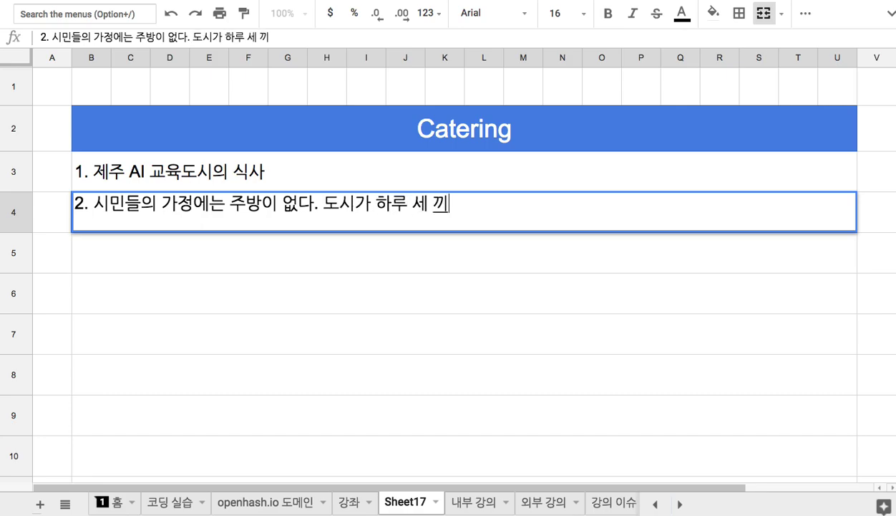
key("BackSpace")
key("BackSpace")
key("BackSpace")
type("를 제공")
key("Return")
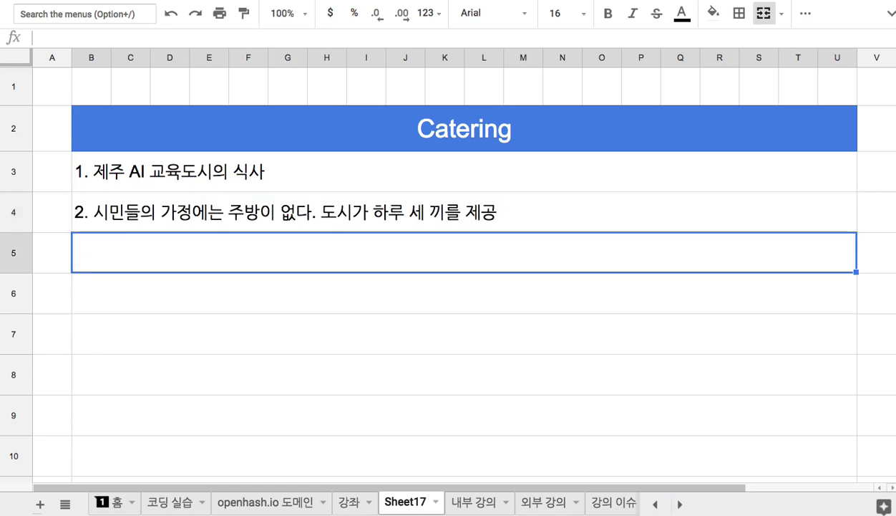
Enter "3. 식사는 무상 복지" in the merged cell of row 5
type("3. 식사")
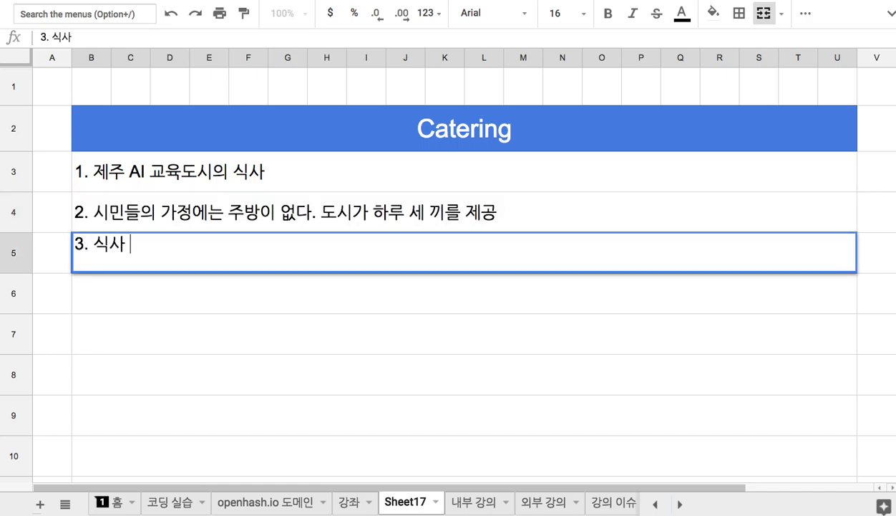
type("는 뭇상 보직")
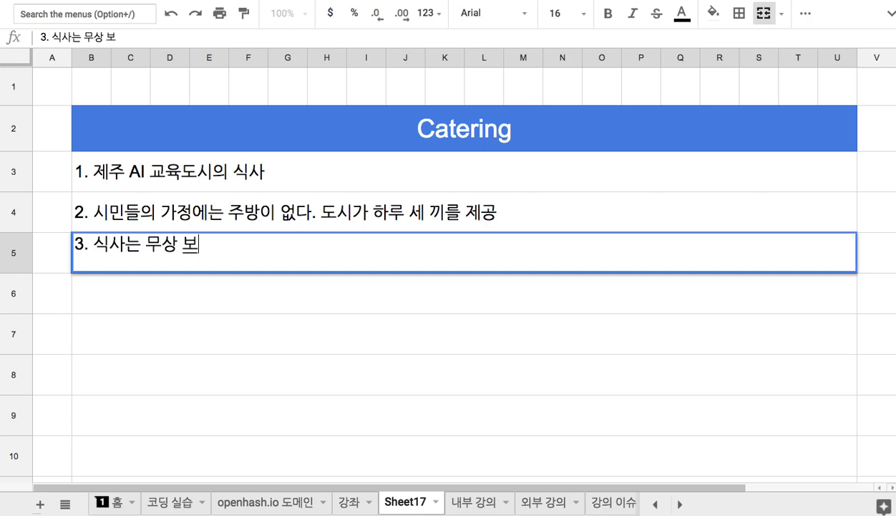
key("BackSpace")
key("BackSpace")
key("BackSpace")
key("BackSpace")
type("복지")
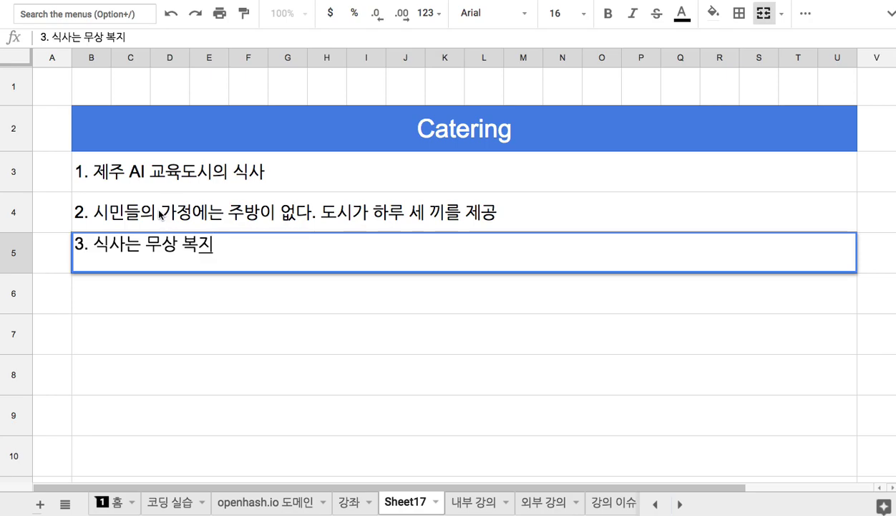
left_click(166, 308)
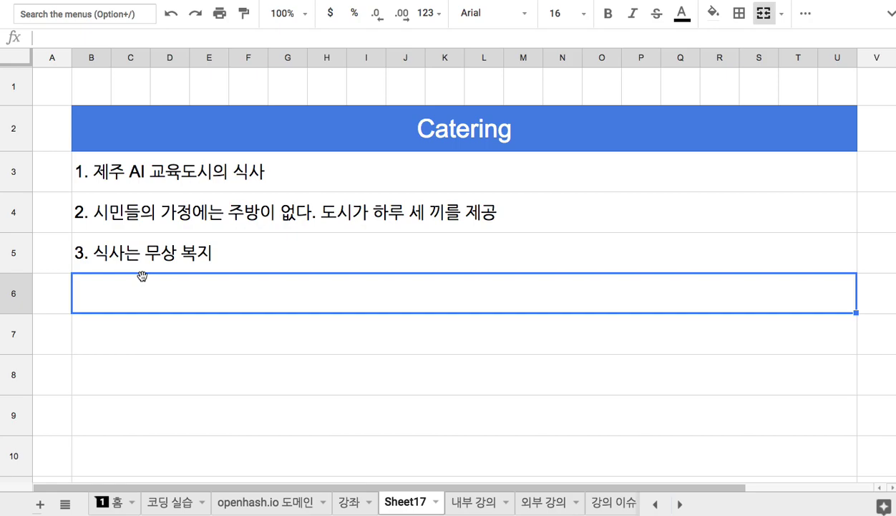
scroll(142, 276, "down", 1)
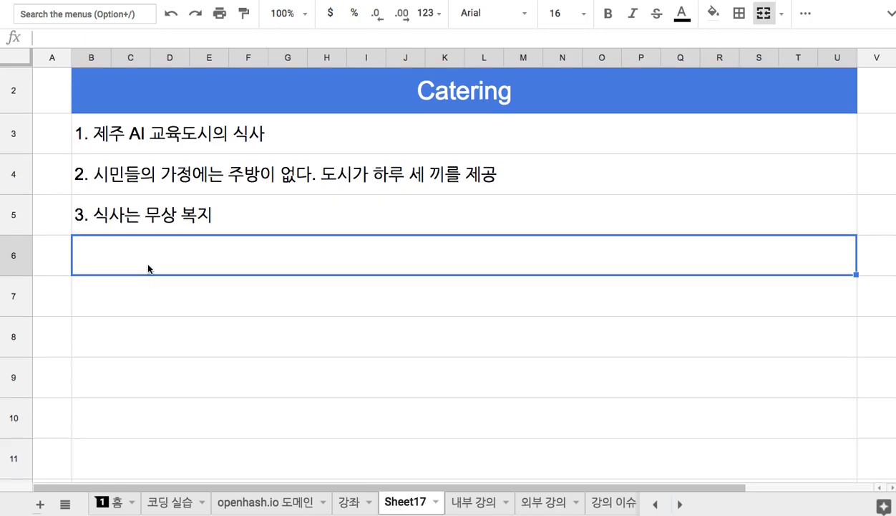
double_click(106, 220)
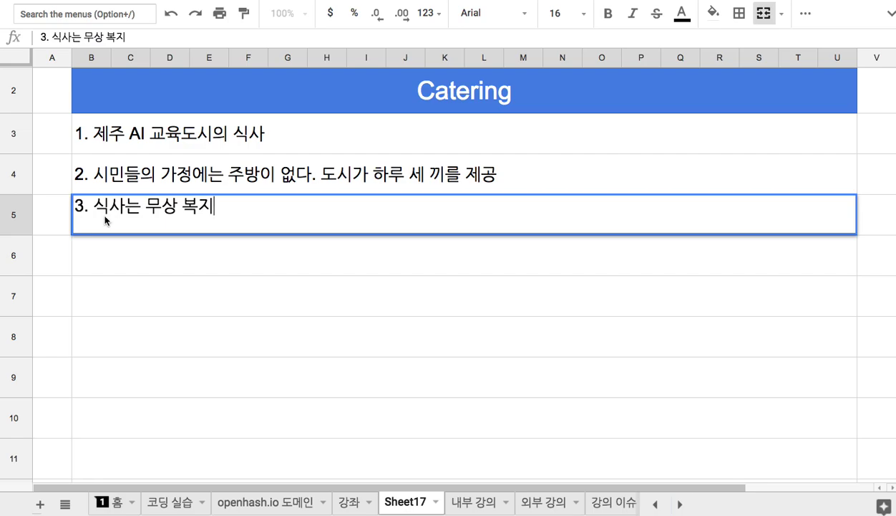
left_click(142, 259)
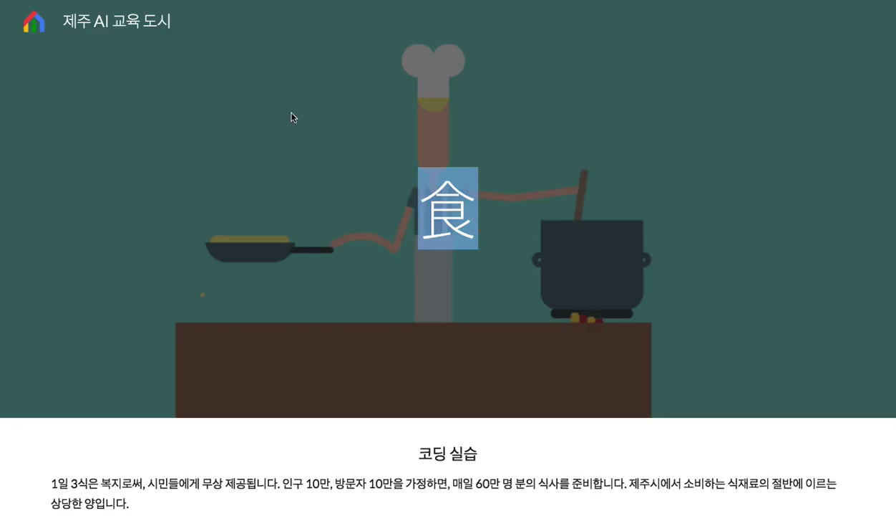
Switch to the 제주 AI 교육 도시 web page and examine its automation and Catering sections on meal quality
scroll(300, 161, "down", 10)
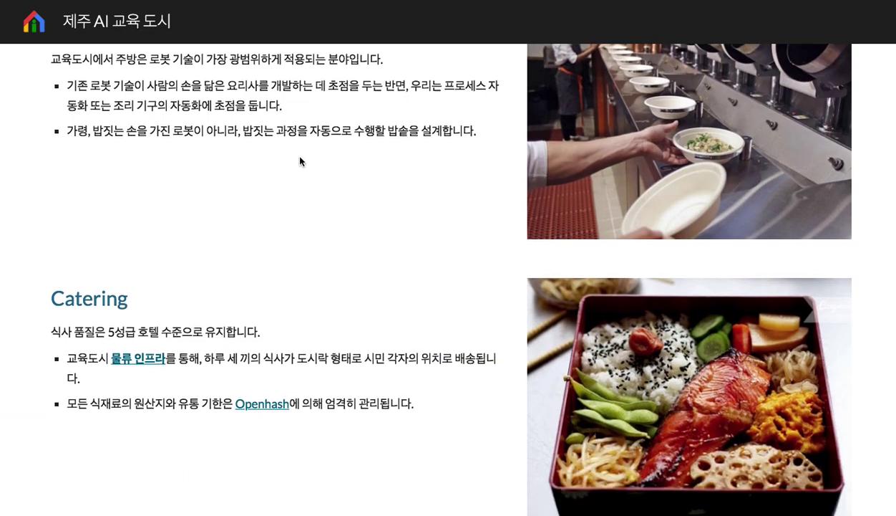
scroll(300, 161, "down", 1)
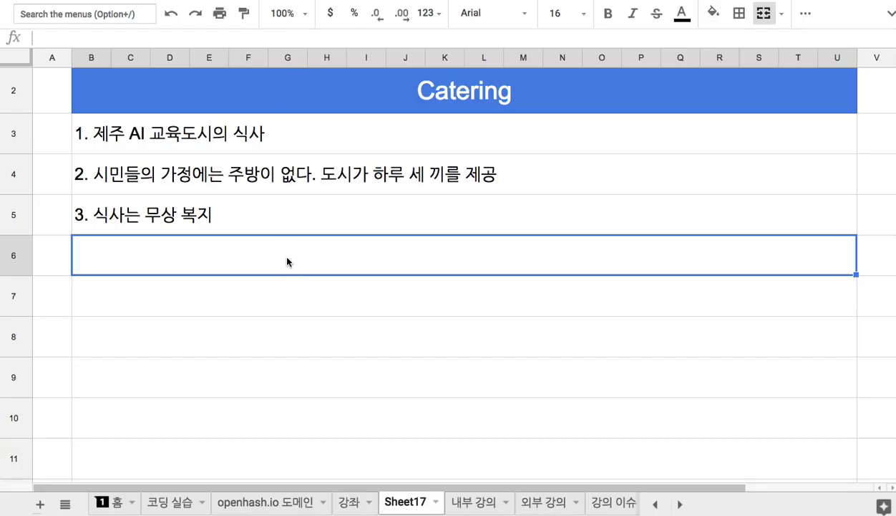
Back in the spreadsheet, append " => 식사 품질의 수준을 결정" to the row 5 text
double_click(222, 225)
type("=> 식")
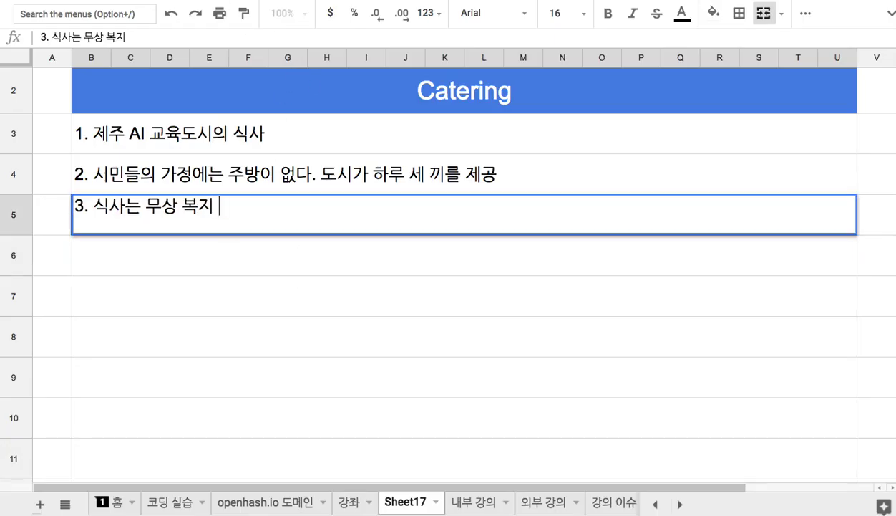
type("사")
type(" 품질의 숲")
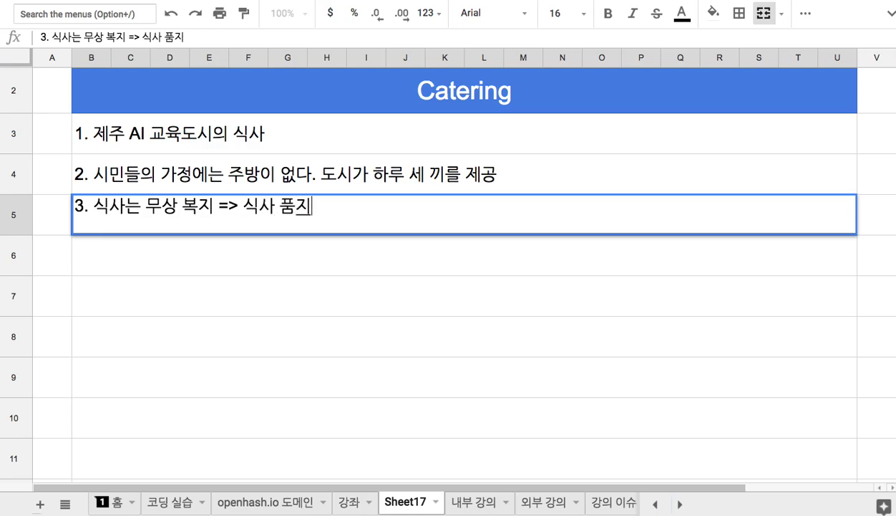
type("준을 결ㅈ")
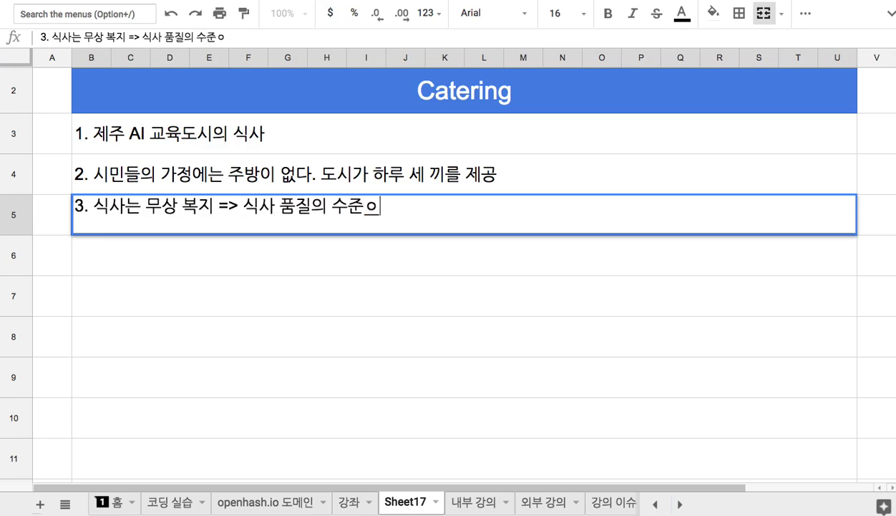
type("정")
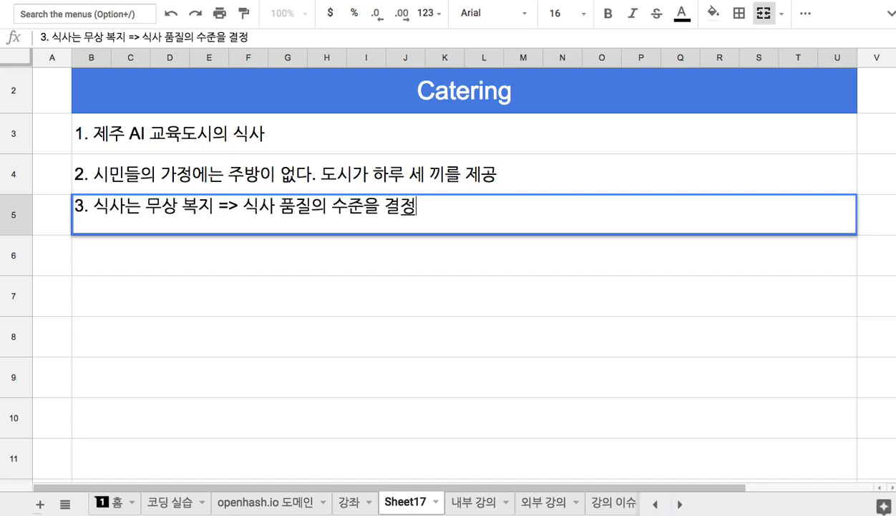
key("Return")
Enter "1) 양은 적더라도, 고급 식자재" in the merged cell of row 6
type("1")
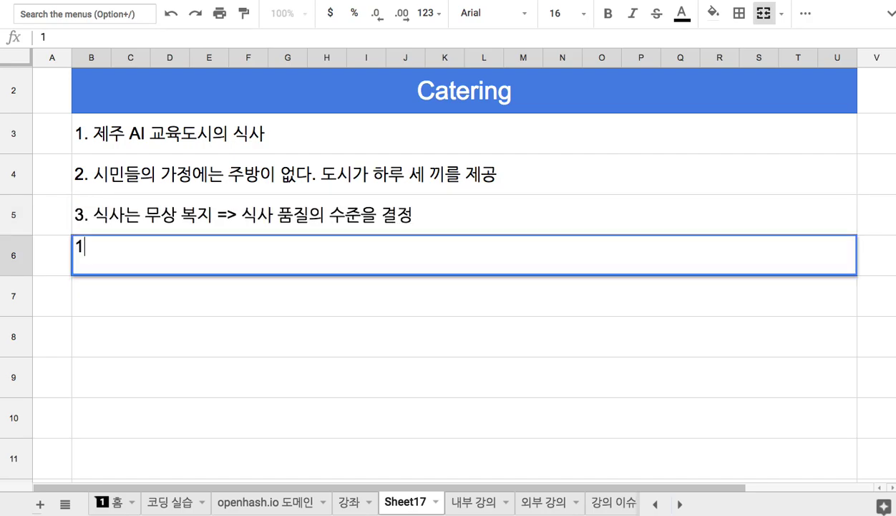
type(") 양은 적다")
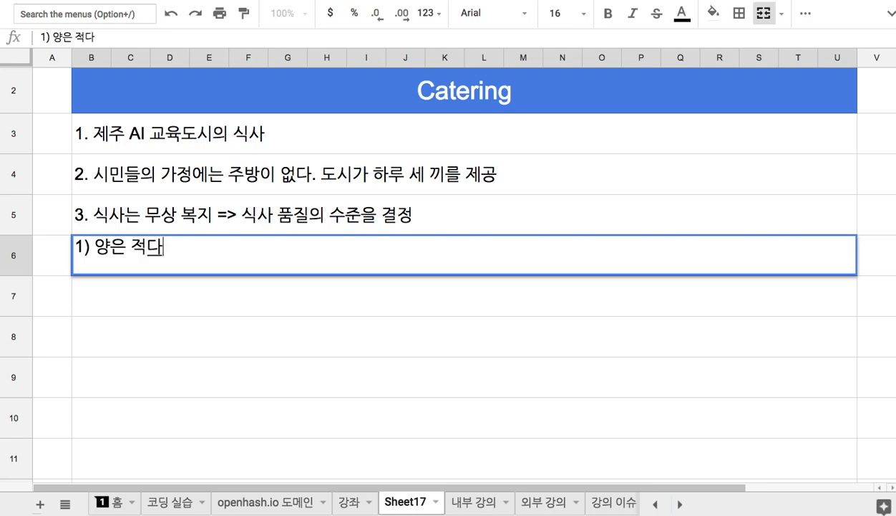
key("BackSpace")
type("ㅓ라도, ")
type("고급")
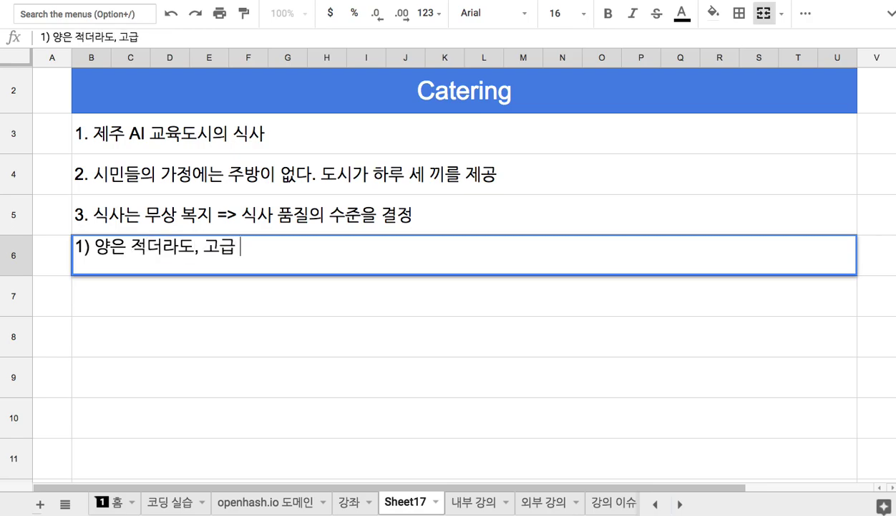
type(" 식재")
key("BackSpace")
type("ㅏ제")
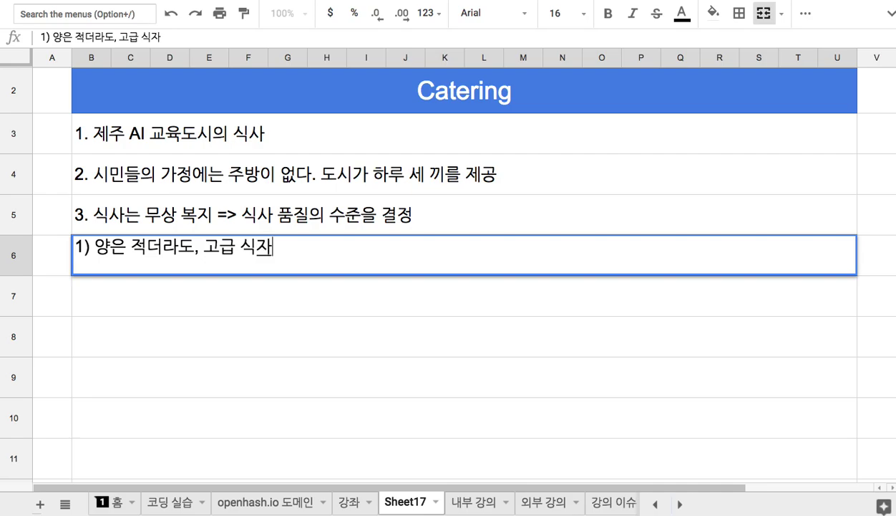
key("BackSpace")
type("ㅐ")
In the row 6 text, replace "고급" with "신선한" and remove "양은 적더라도," to leave "1) 신선한 식자재"
double_click(215, 247)
type("ㅅㅣㄴ선한")
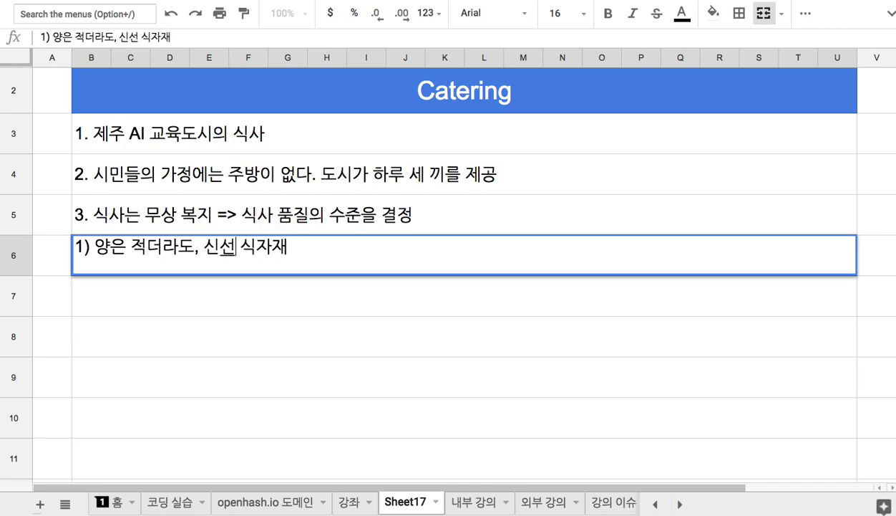
left_click(309, 248)
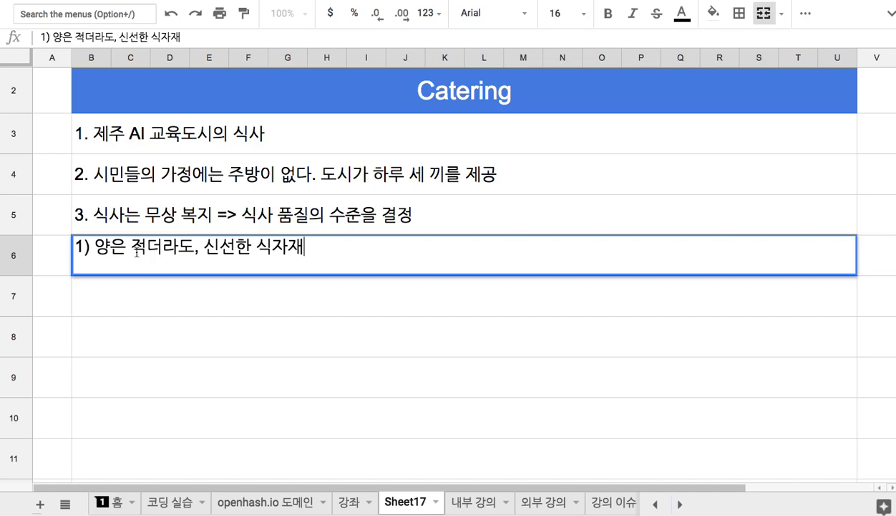
left_click_drag(95, 247, 204, 248)
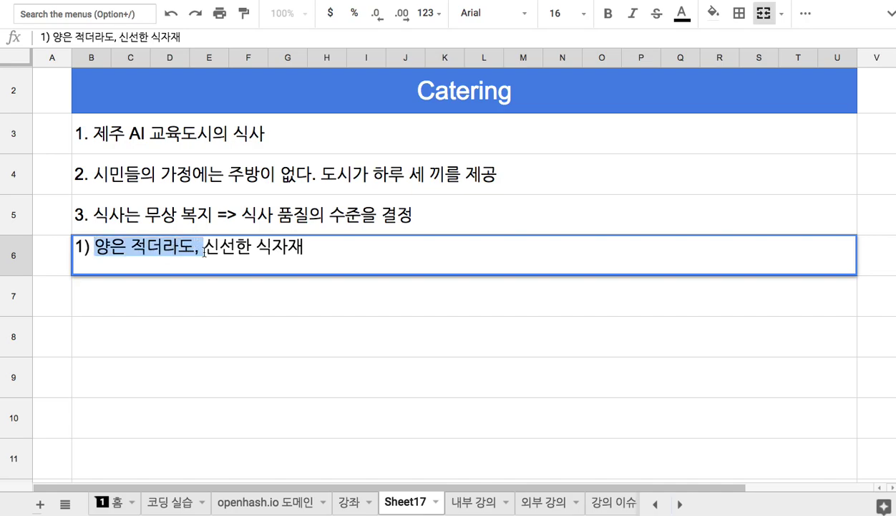
key("BackSpace")
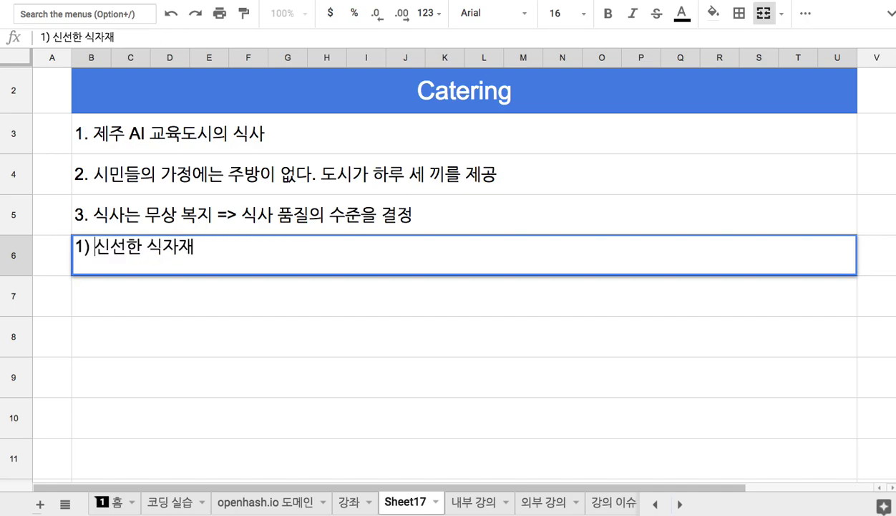
Enter "2) 도시 내에서 일괄 생산, 일괄 공급" in the merged cell of row 7
left_click(214, 297)
type("2(")
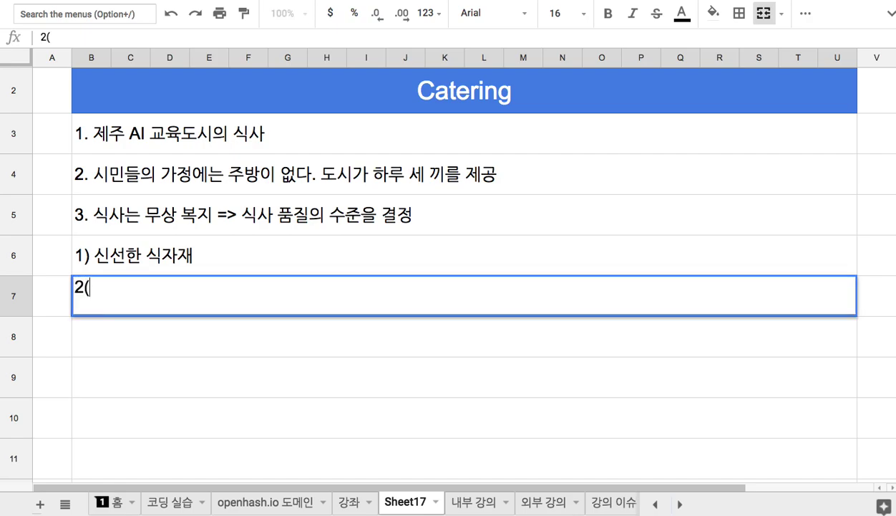
key("BackSpace")
type(") 도시")
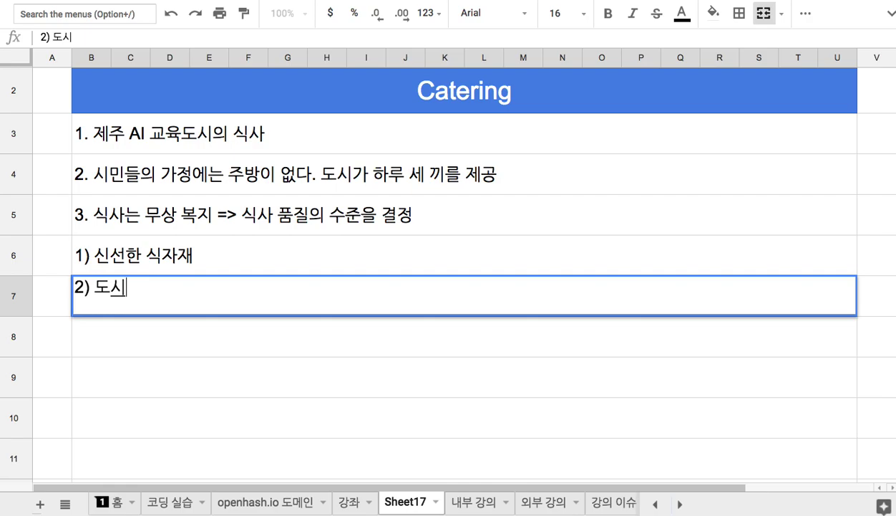
type(" 내에서 일과ㄹ 생산, 이")
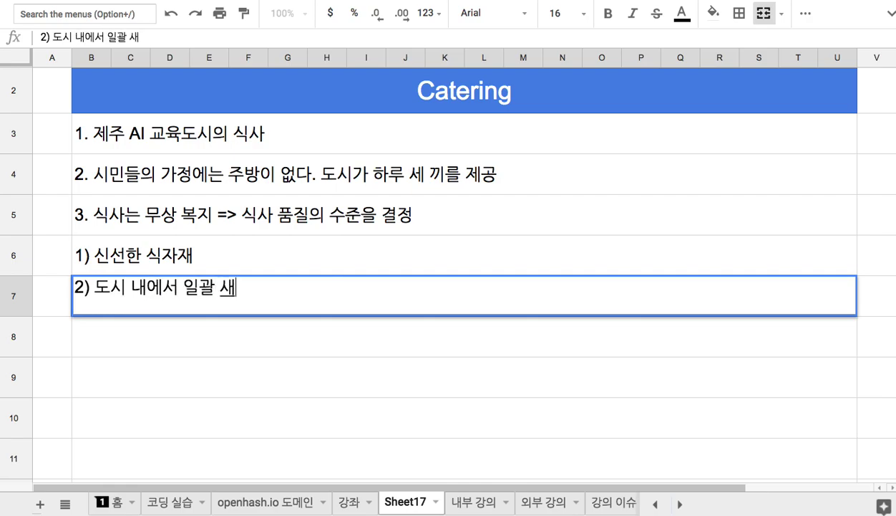
type("ㄹ괄 공ㄱㅅ")
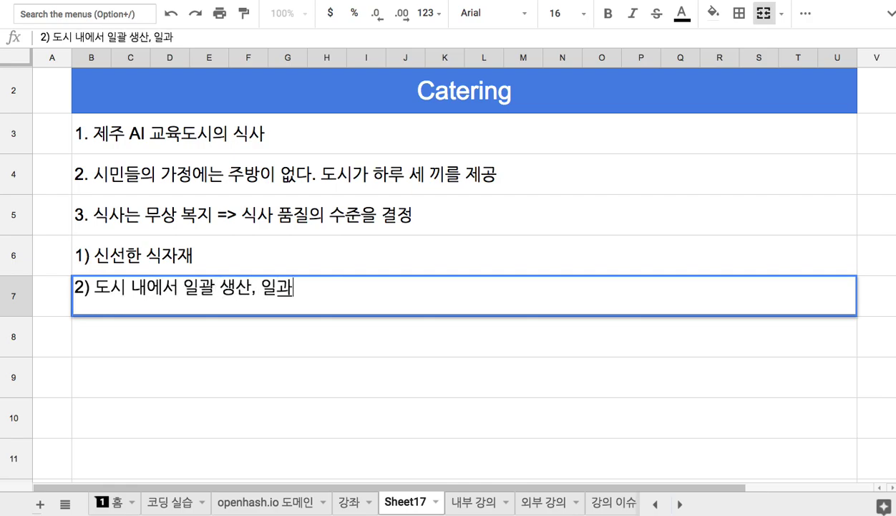
key("BackSpace")
type("ㅡㅂ")
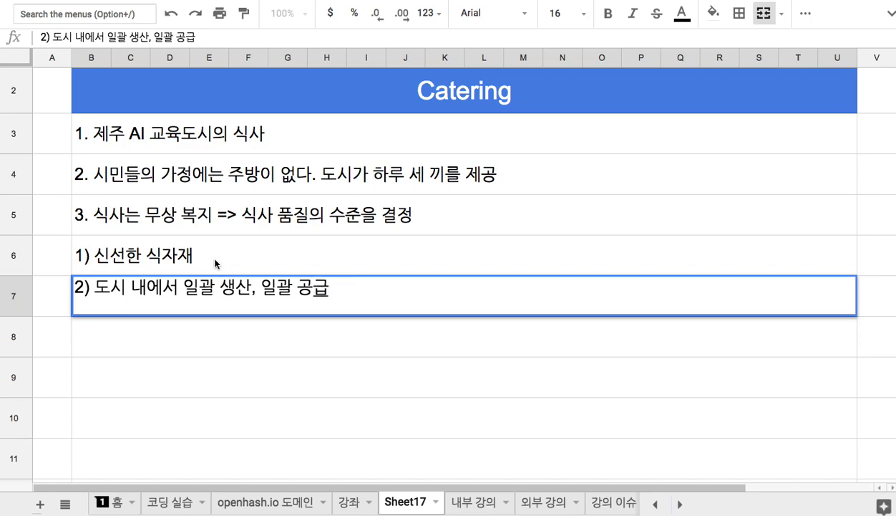
left_click(215, 264)
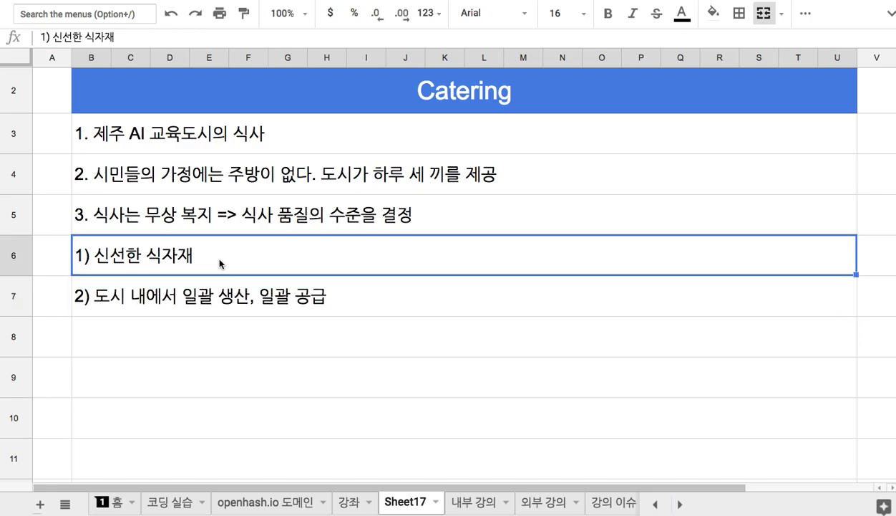
left_click(282, 305)
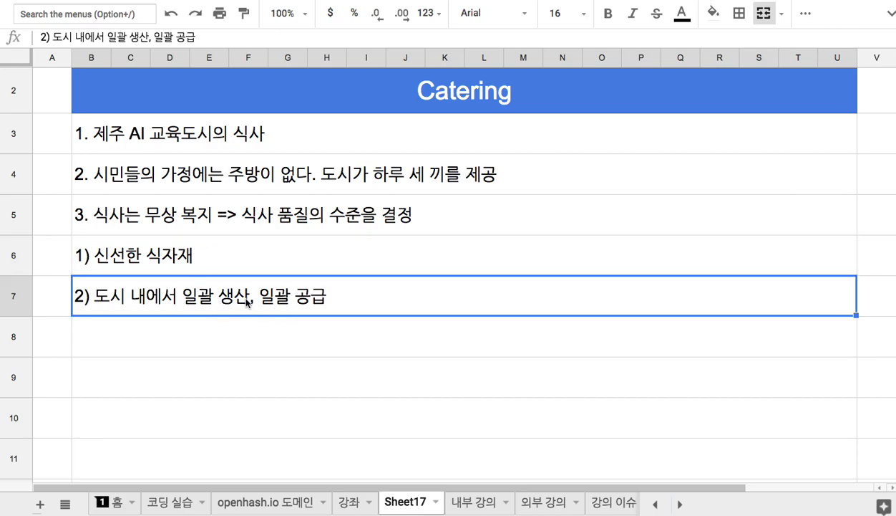
Enter "4. 도시 내의 도로 밑에 매설된 물류 네트워크" in the merged cell of row 8
left_click(242, 341)
type("도")
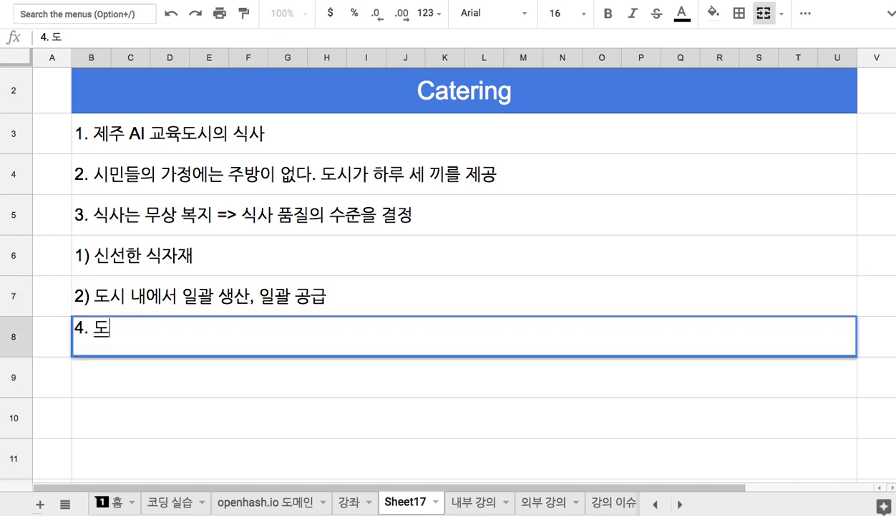
type("시 내의 물류 네트워크")
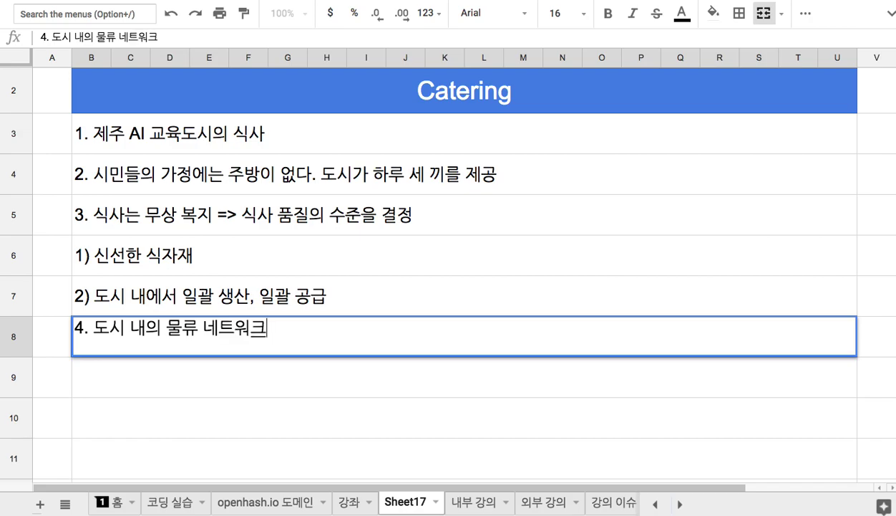
left_click(161, 327)
type("도로 밑에 ㅁ")
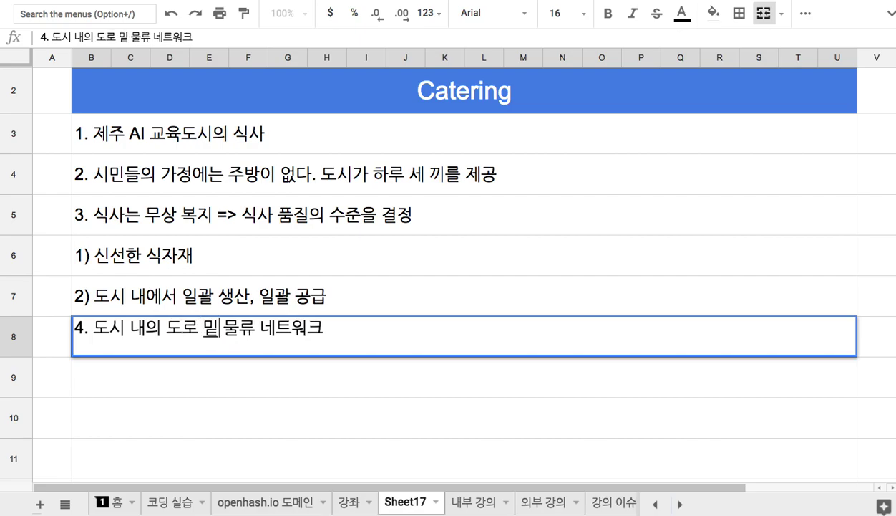
type("매설된")
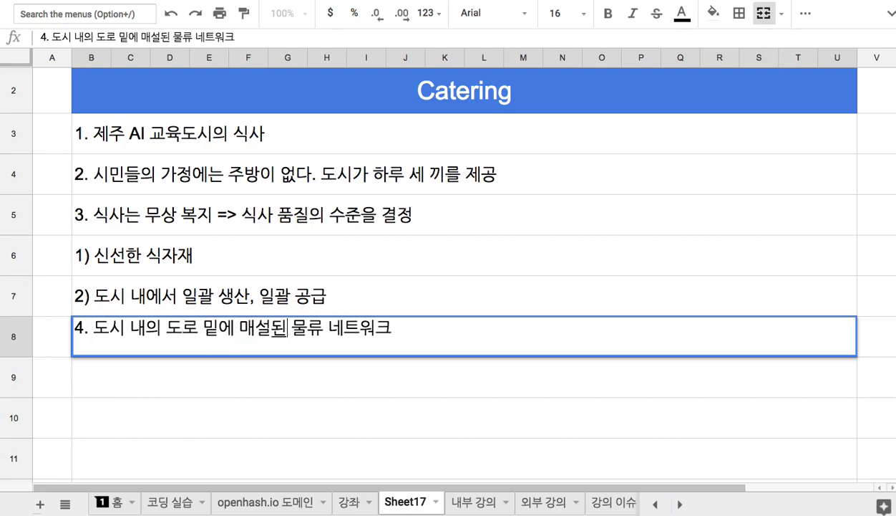
Extend the end of the row 8 text with "을 통해 각 가정/회사 등으로 배식"
key("End")
type("으 ㄹㅌ")
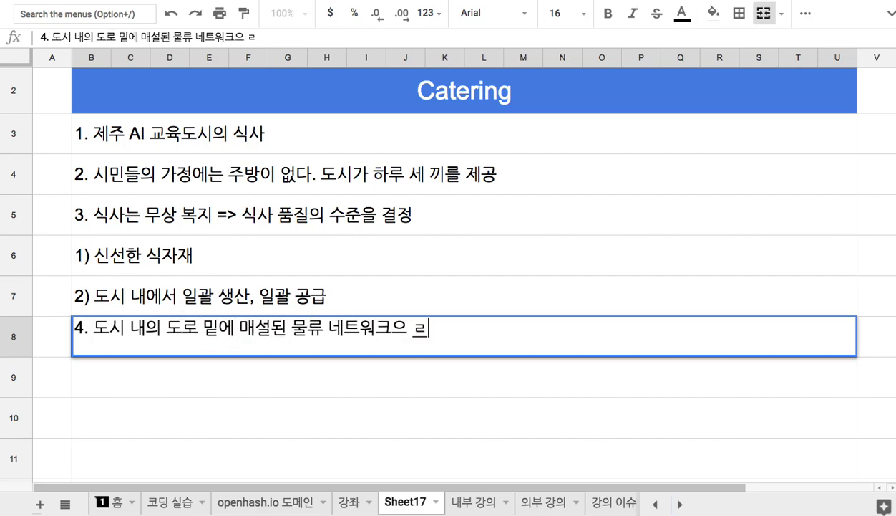
key("BackSpace")
key("BackSpace")
key("BackSpace")
key("BackSpace")
type("을")
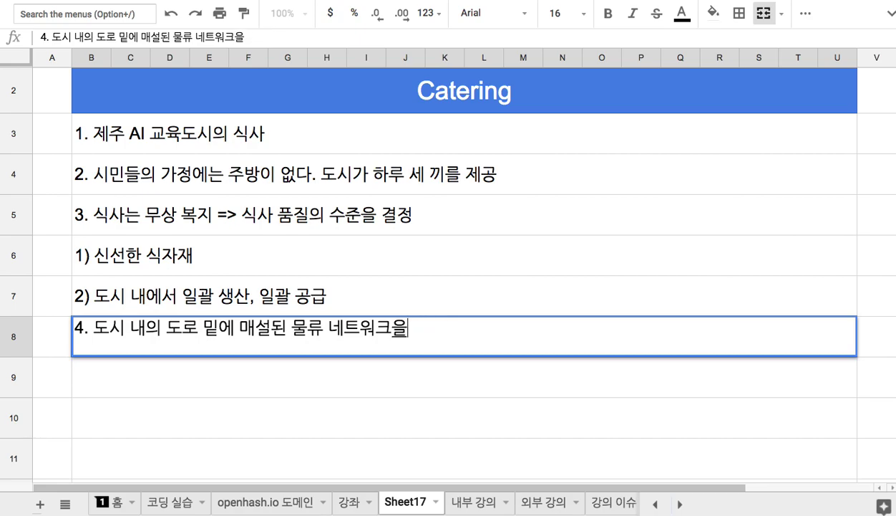
type(" ㅌ통해 각 가정/회사 ")
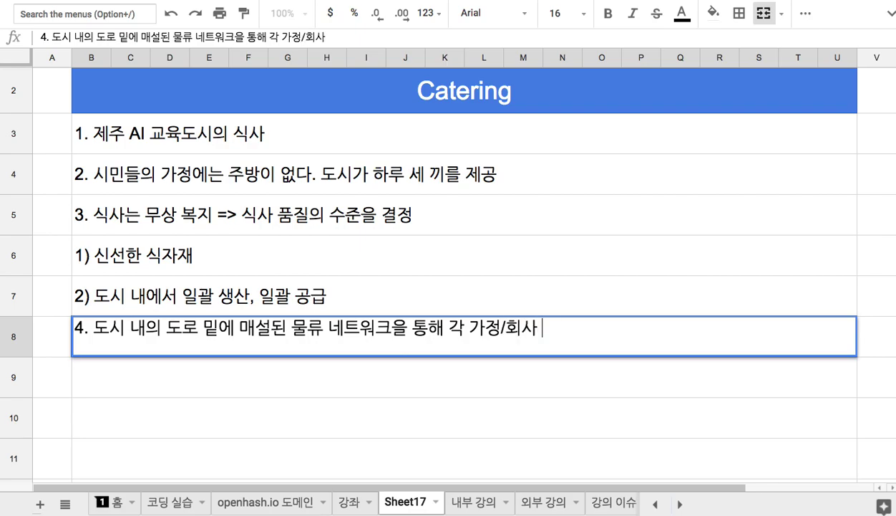
type("등으로 배식")
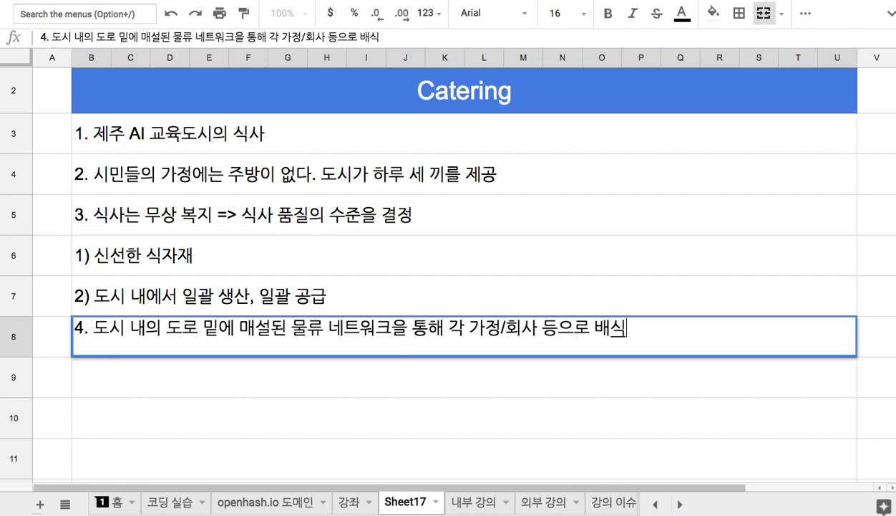
left_click_drag(288, 328, 391, 327)
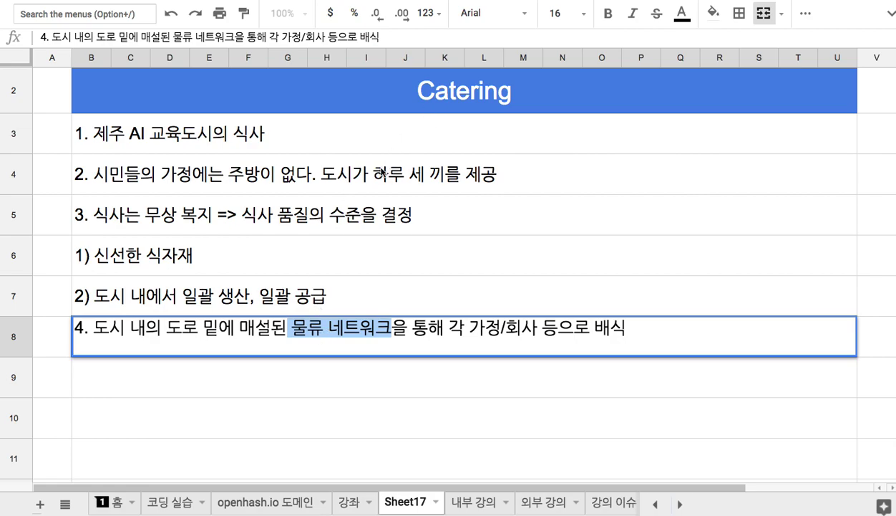
double_click(255, 280)
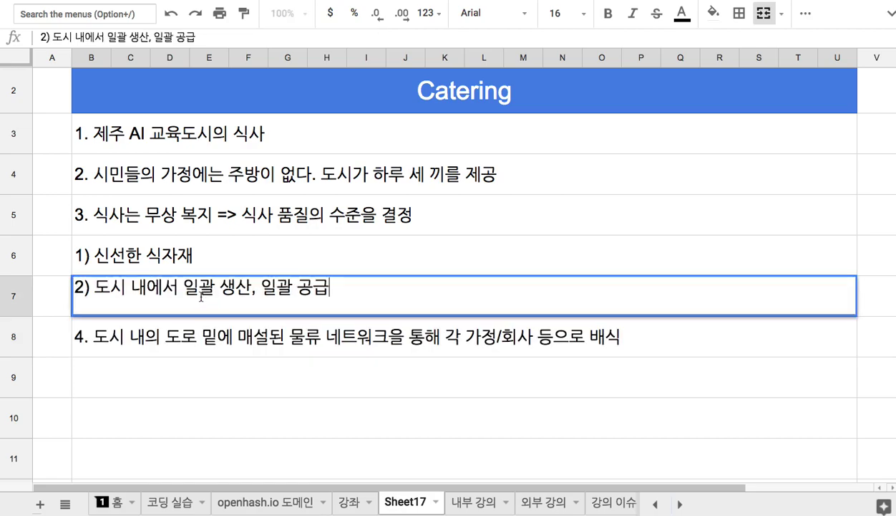
left_click_drag(184, 287, 330, 290)
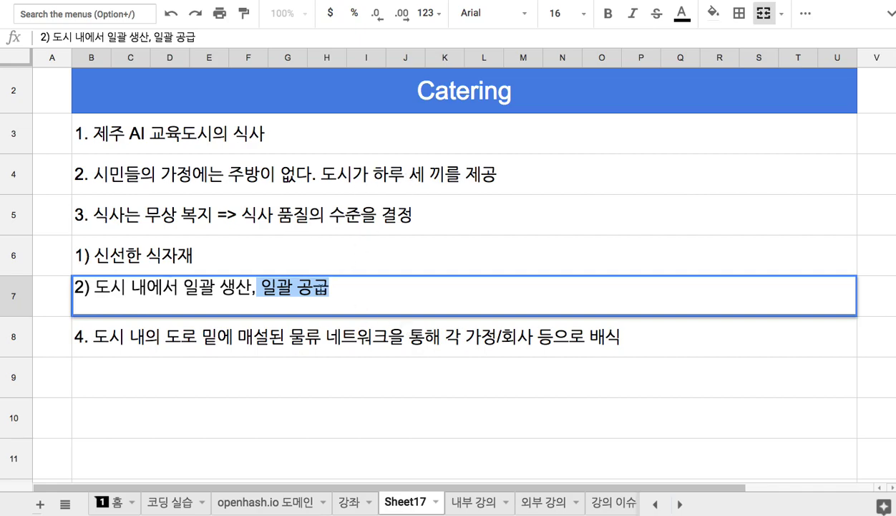
Enter "5. 도시 인구가 5만, 관광객 5만" in the merged cell of row 9
left_click(175, 388)
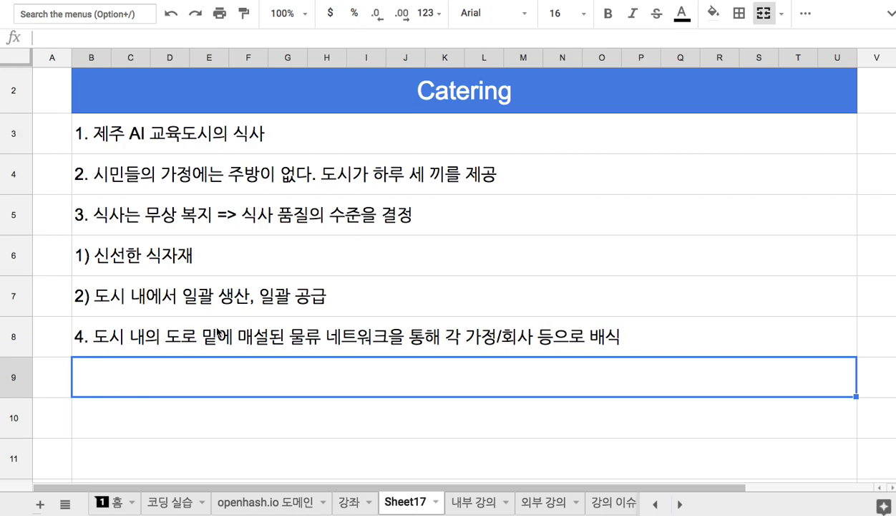
type("5. 도시 ")
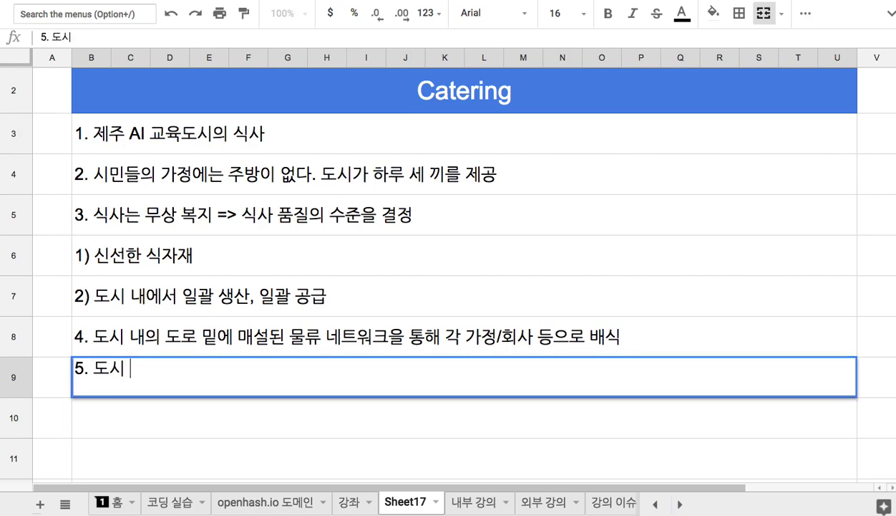
type("인구가 5만")
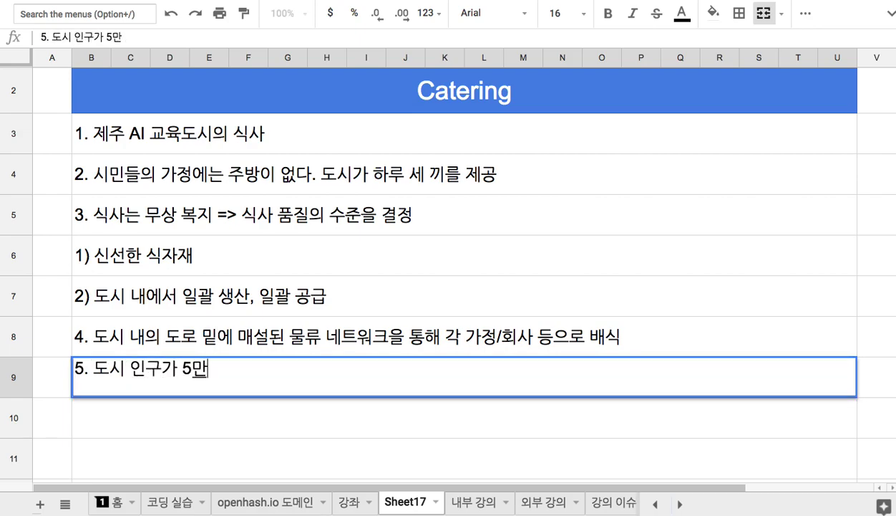
type(", 관고광객")
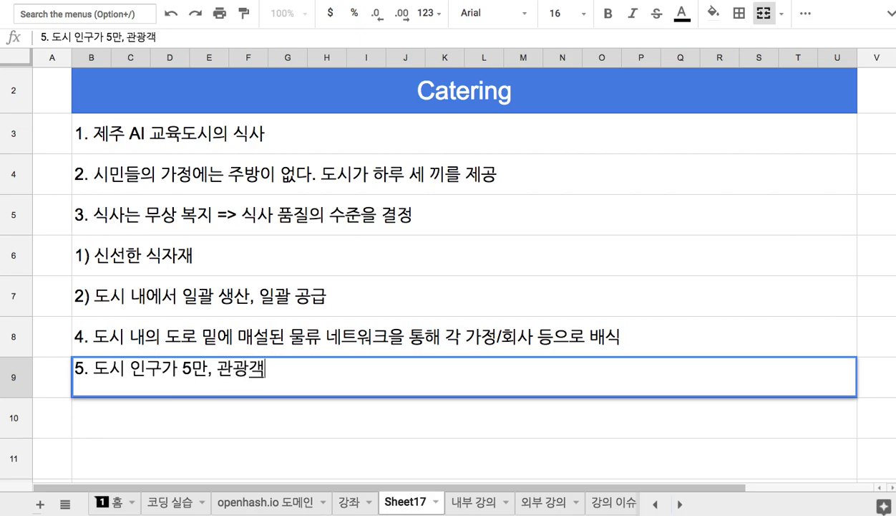
type(" 5ㅁ만")
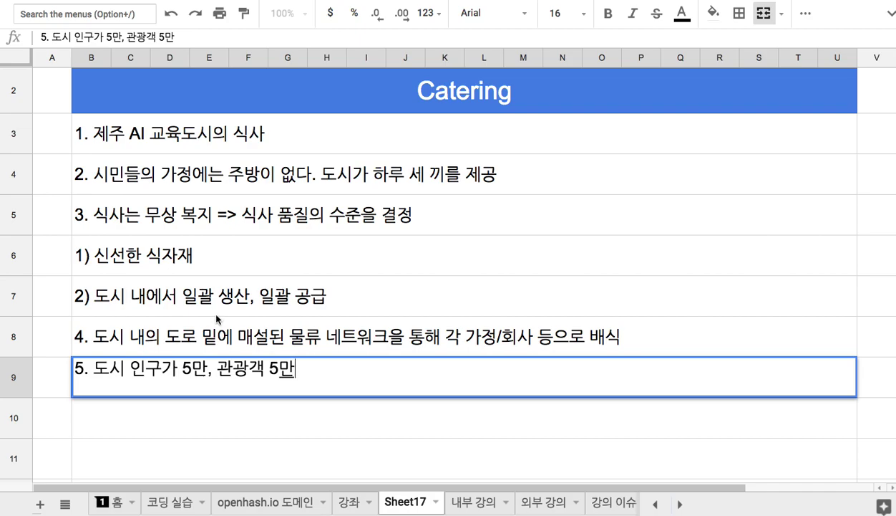
left_click(211, 307)
scroll(215, 317, "down", 4)
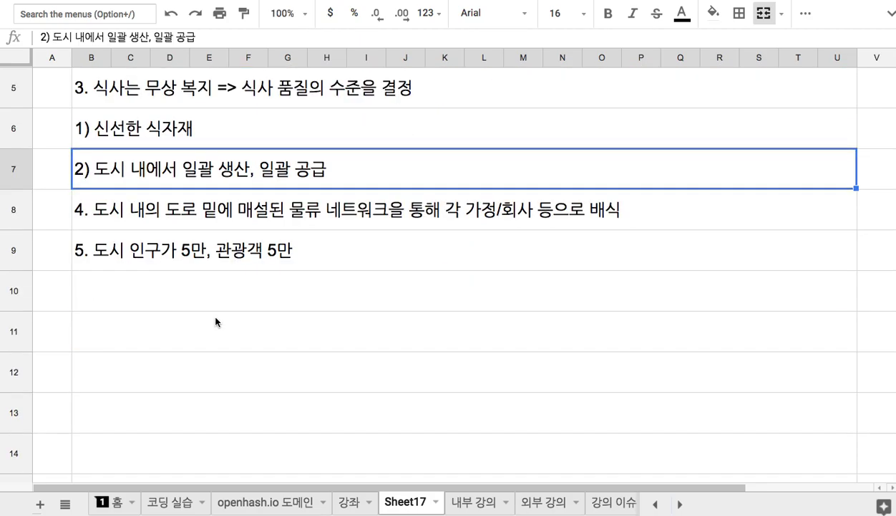
left_click(244, 199)
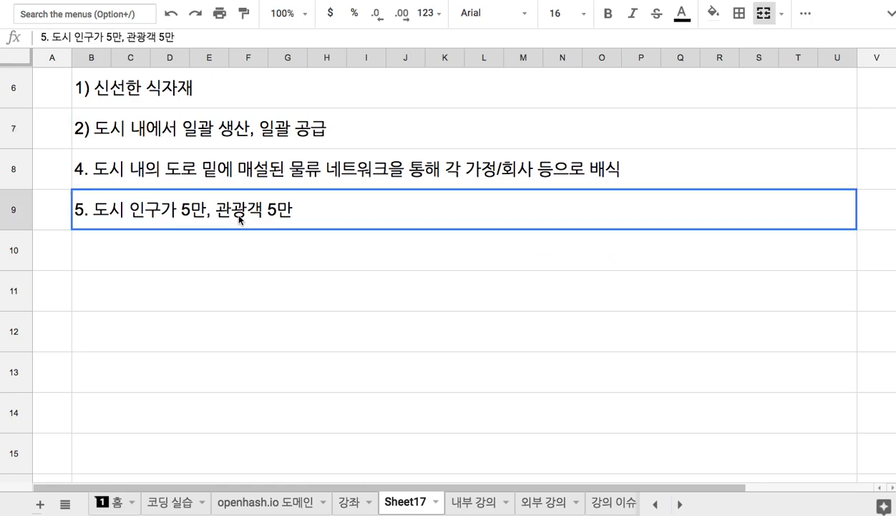
double_click(244, 199)
left_click_drag(212, 201, 329, 209)
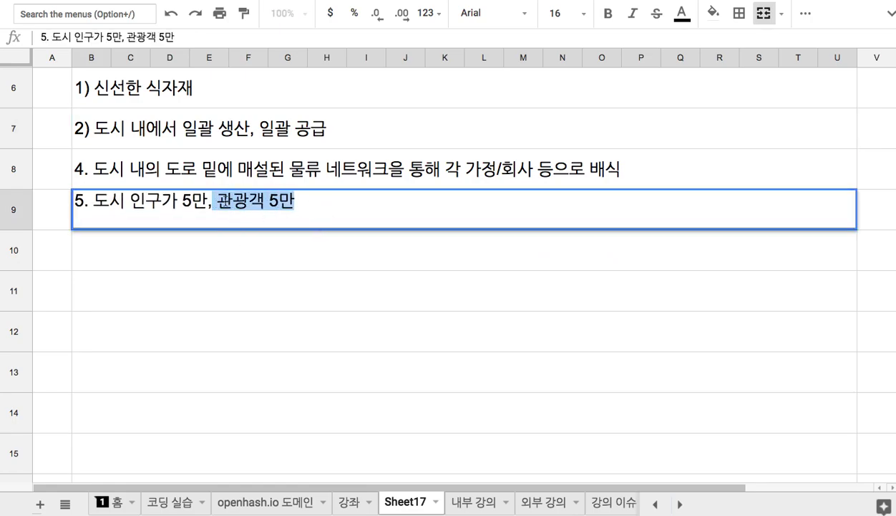
left_click_drag(180, 200, 293, 202)
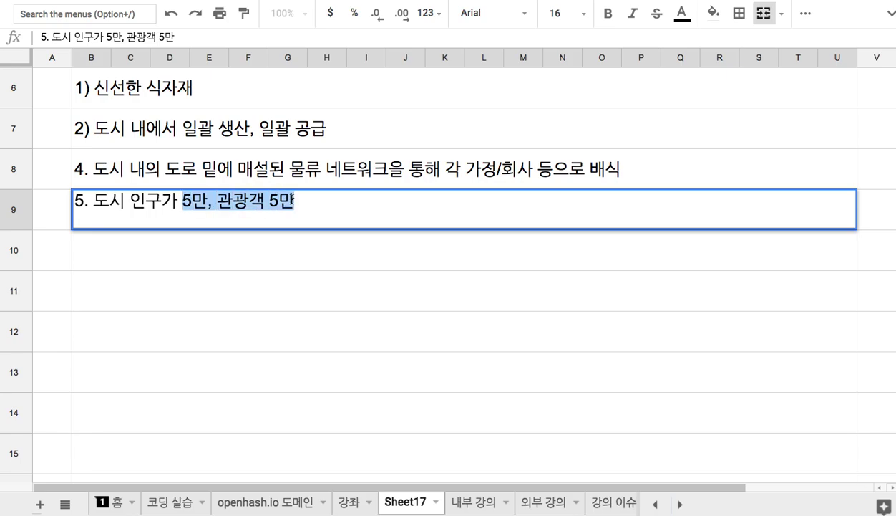
Enter "1) 30인 분의 식사를 어떻게 생산할 것인가?" in the merged cell of row 10
left_click(285, 241)
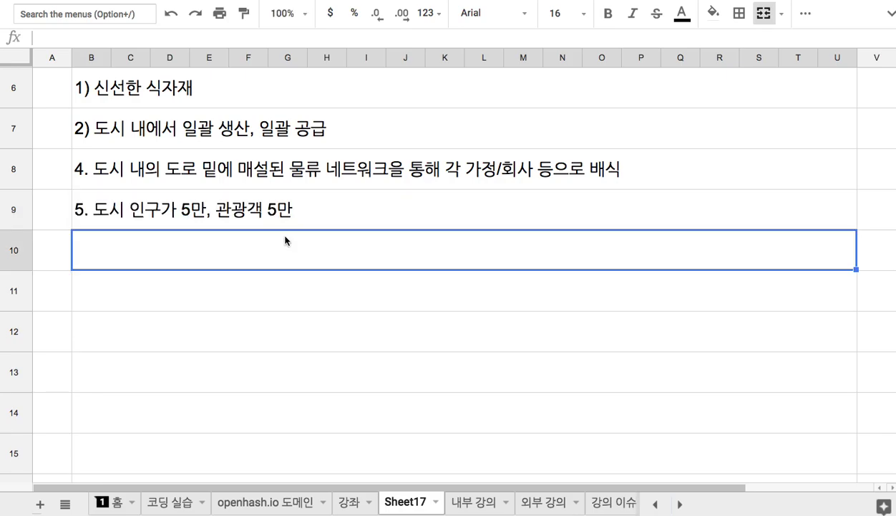
type("1) ")
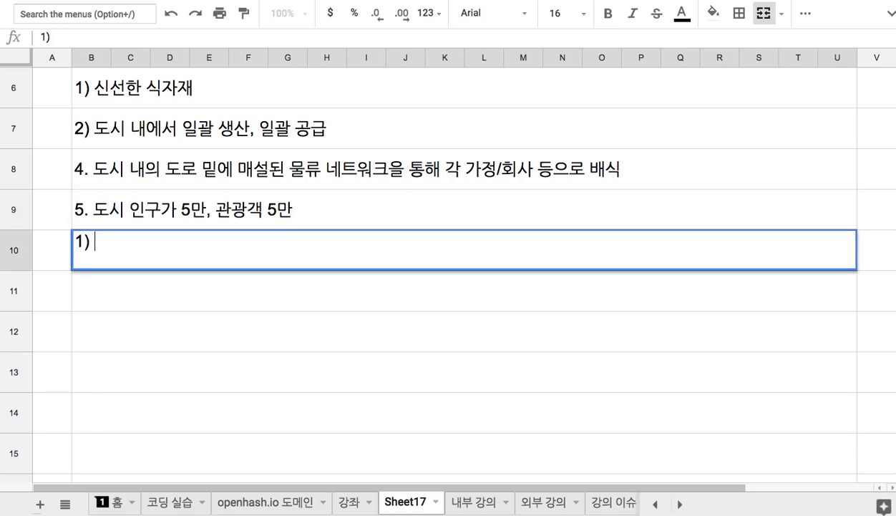
type("30마")
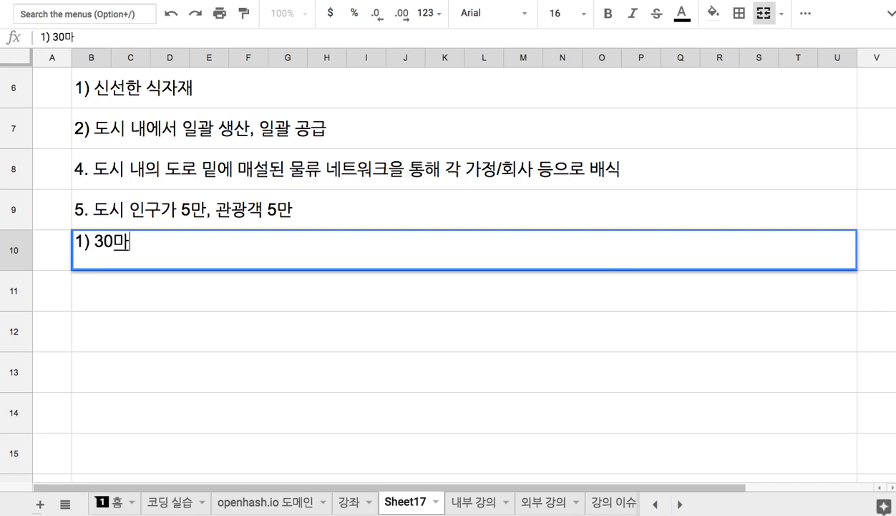
key("BackSpace")
type("인 분의 식사를 어")
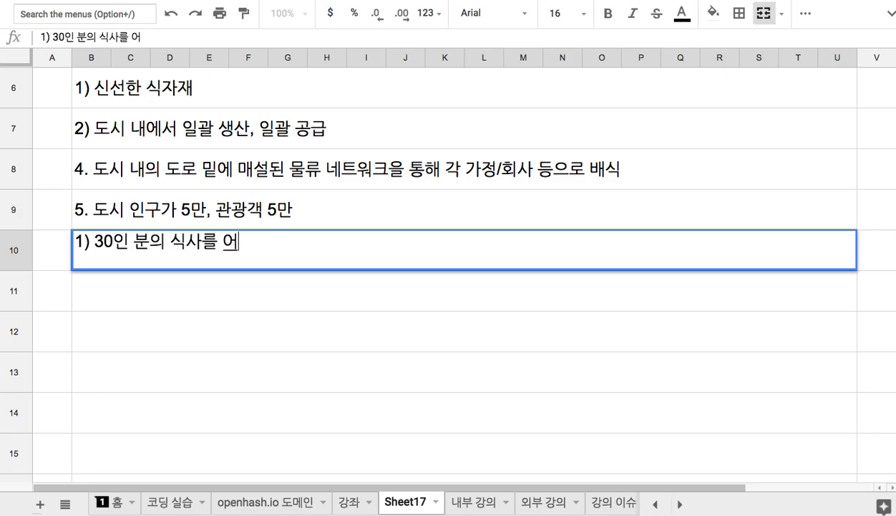
type("떻게 ㅅ생산할 것인")
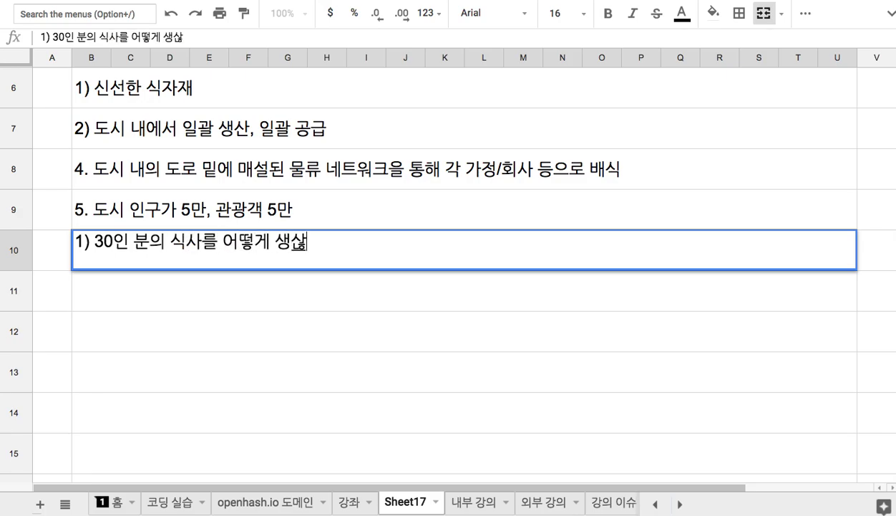
type("가?")
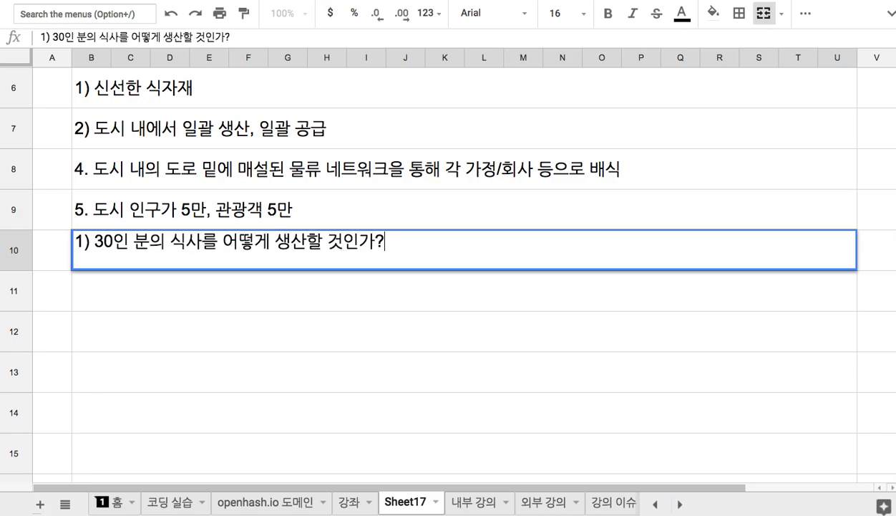
key("Return")
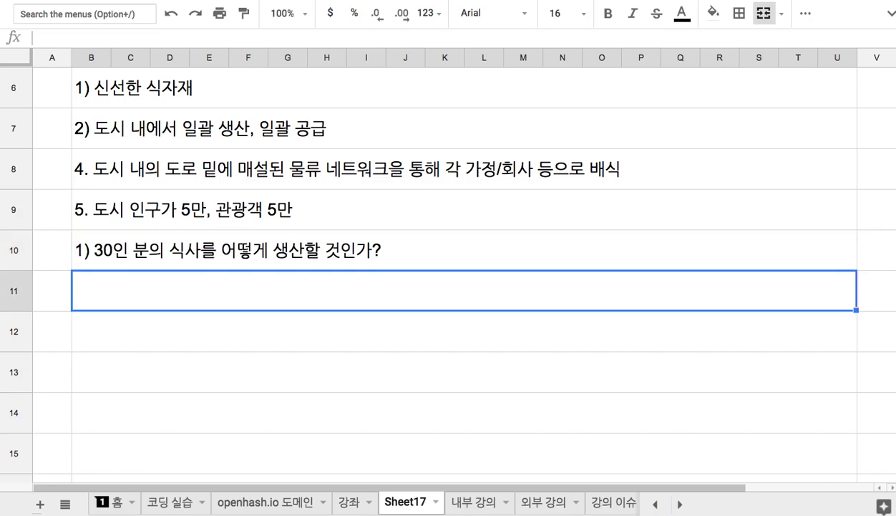
Switch to the 제주 AI 교육 도시 web page and read the 코딩 실습 introduction about the city's meals
scroll(283, 229, "up", 5)
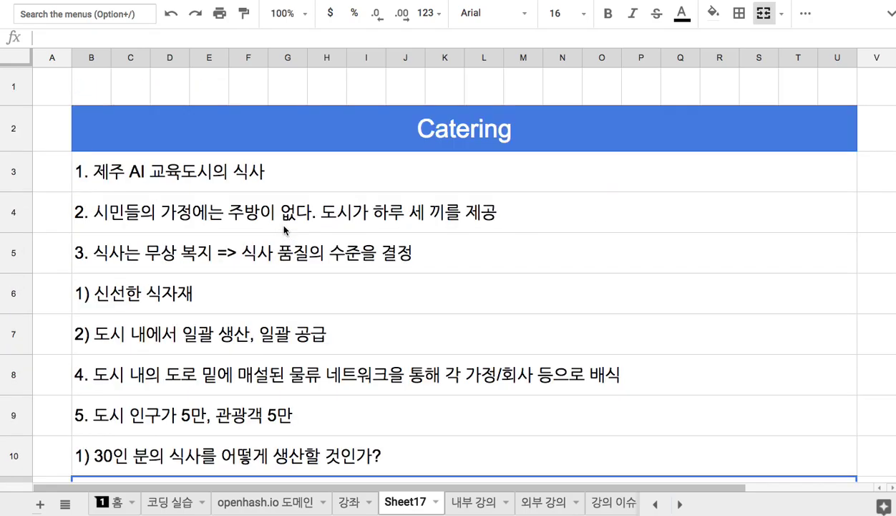
left_click(409, 146)
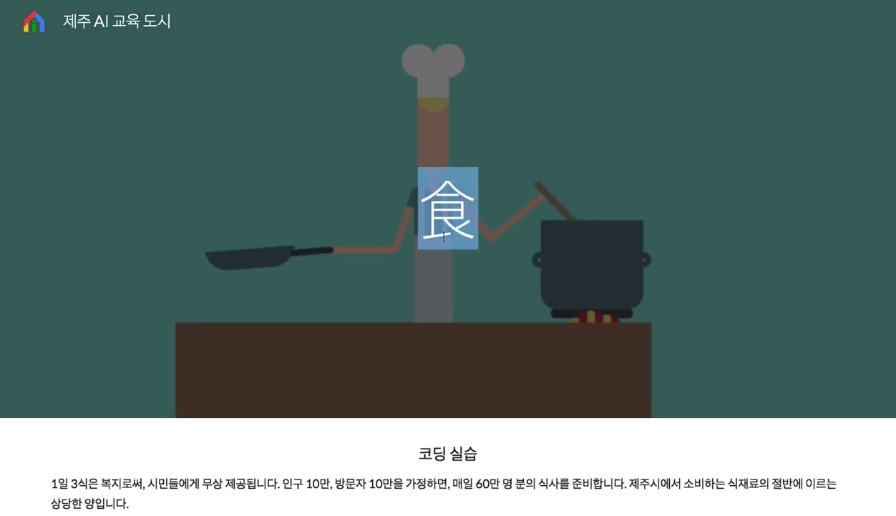
left_click(373, 196)
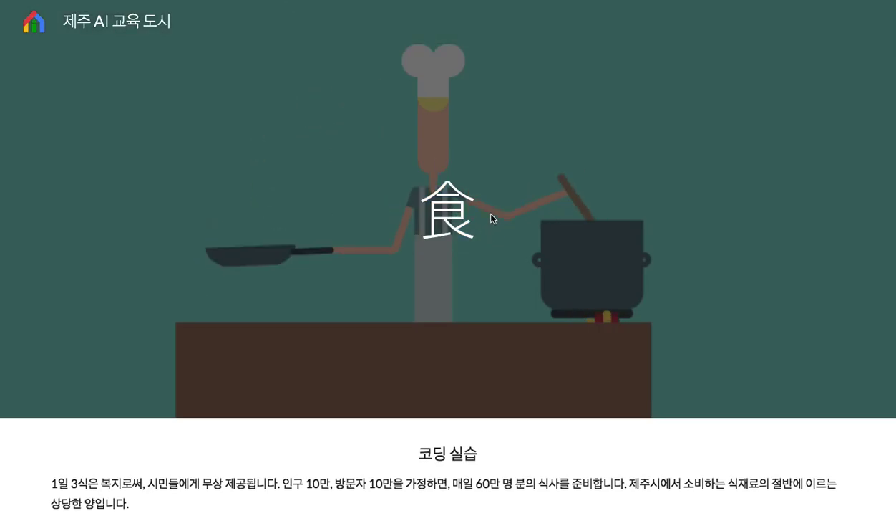
scroll(491, 213, "down", 1)
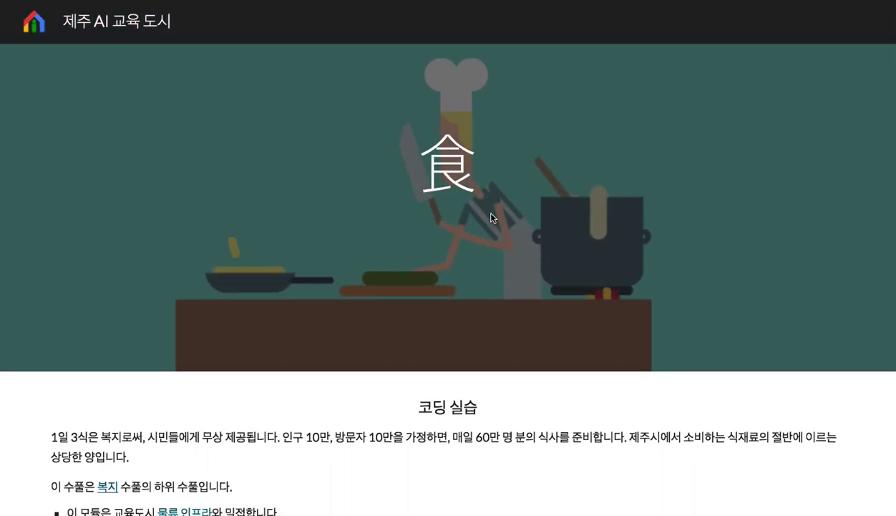
scroll(490, 213, "down", 1)
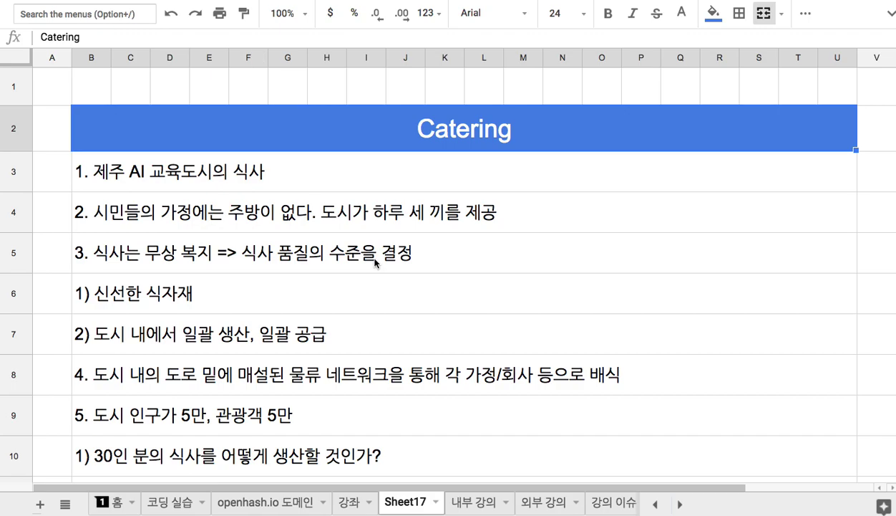
Return to the spreadsheet and renumber the row 10 item about meal production as "6."
scroll(377, 266, "down", 5)
left_click(183, 132)
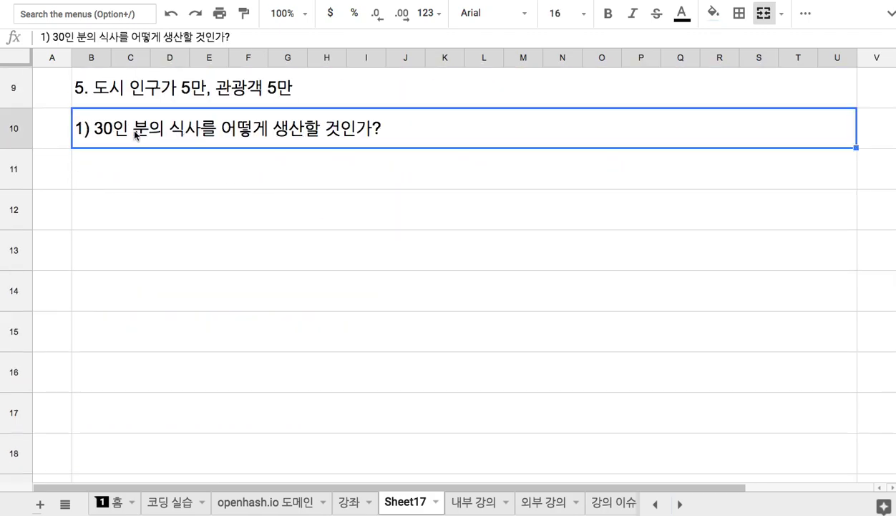
double_click(91, 129)
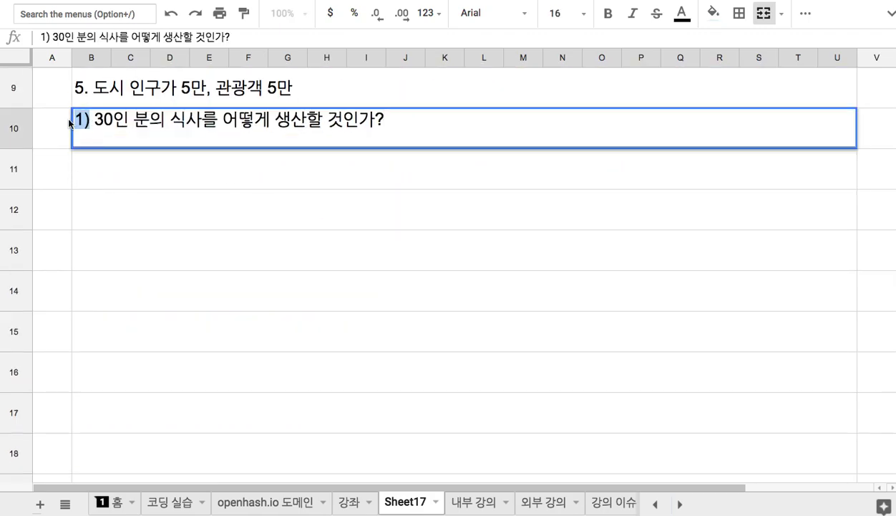
type("6.")
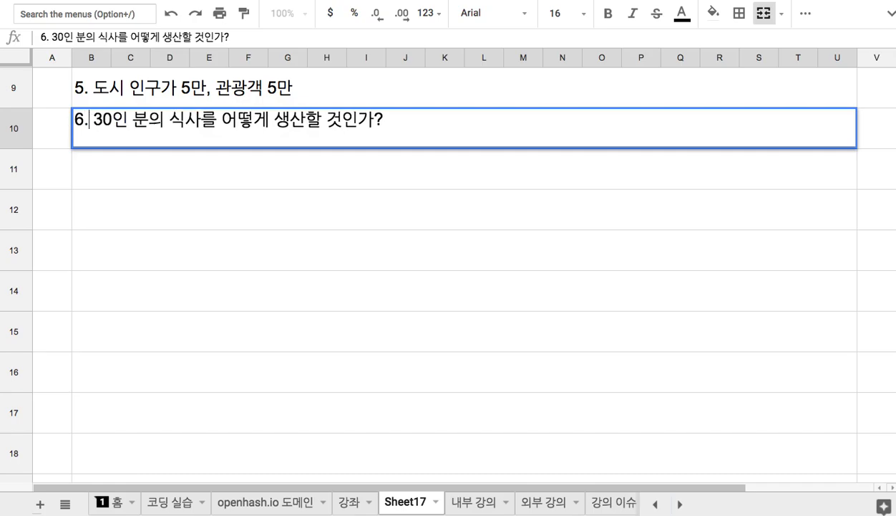
Enter "1) 신선한 식자재 => 도시 내에서 자체 생산" in the merged cell of row 11
left_click(130, 172)
type("1)")
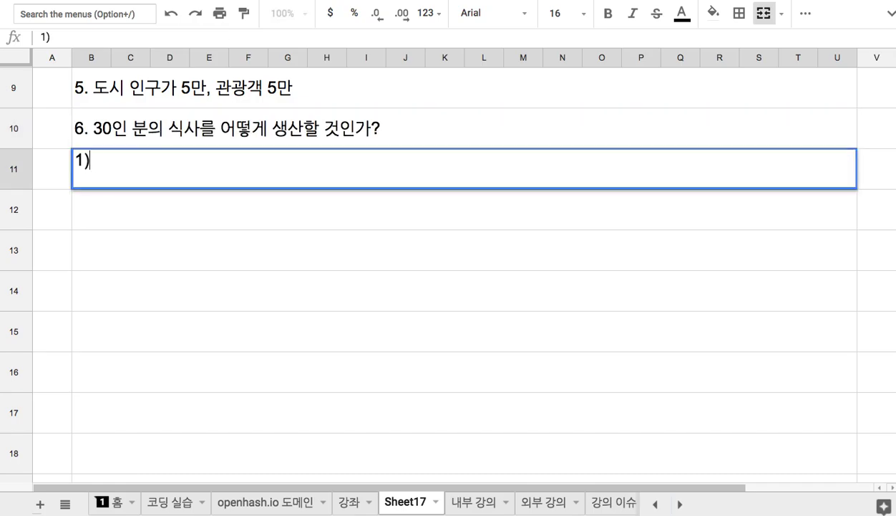
type(" 신선한 식자래")
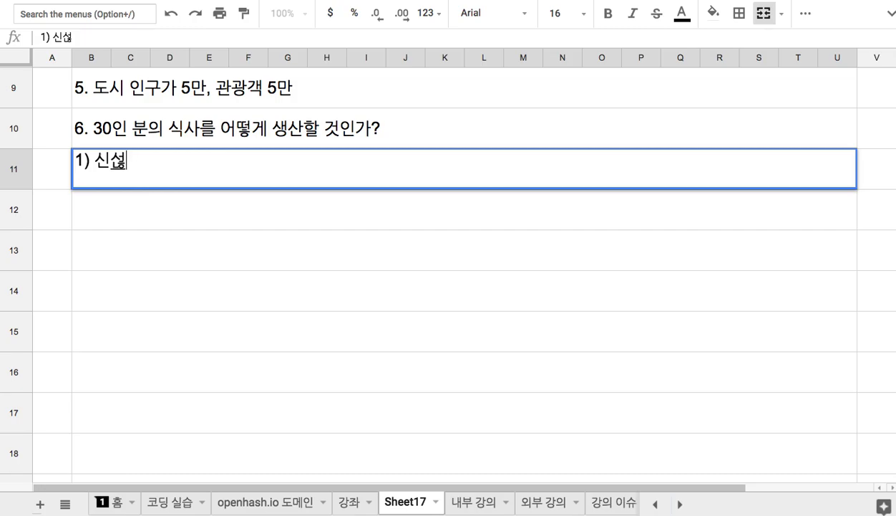
key("BackSpace")
key("BackSpace")
type("재 =>")
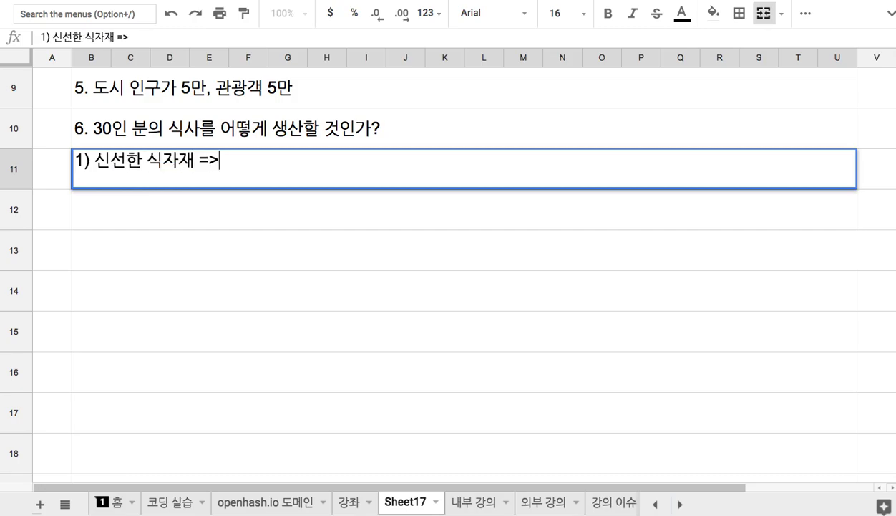
type(" 도시 내엣서 자체 생산")
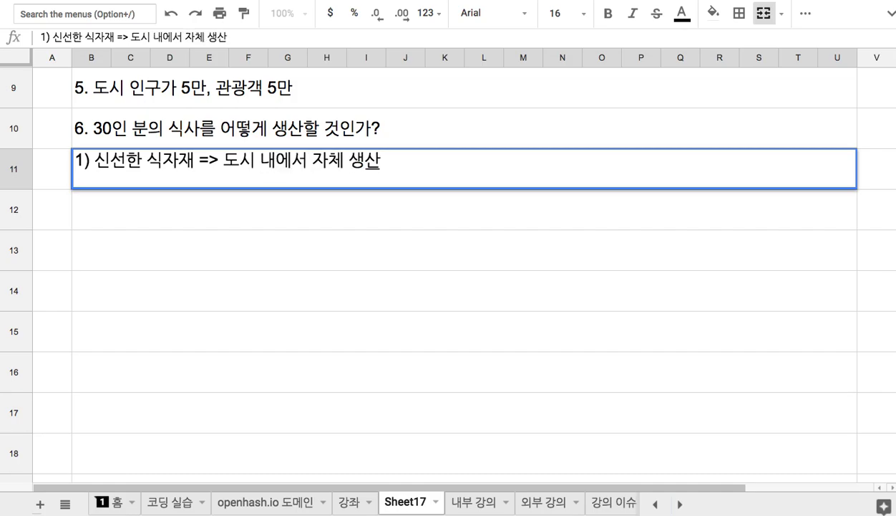
Insert "거의 모든 식재료를" after the arrow in the row 11 text and append "= 실시간 보급" at its end
left_click(219, 161)
type("ㅅ식재료를")
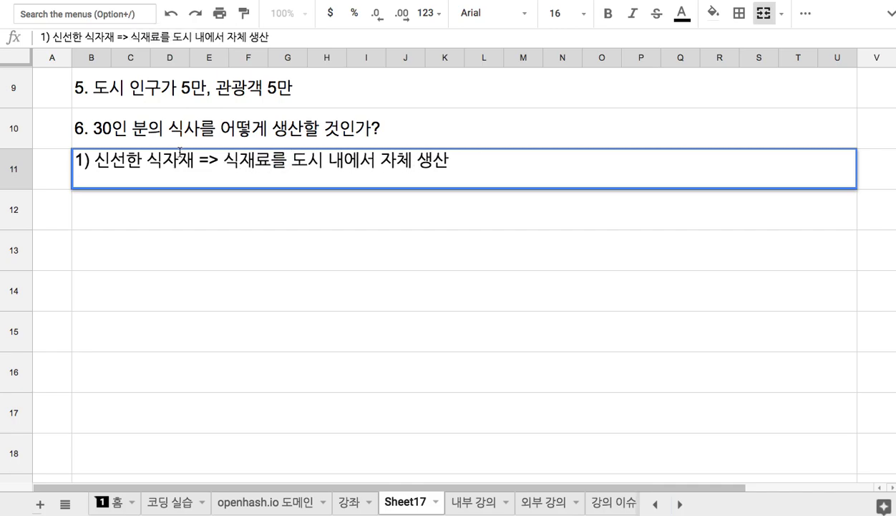
left_click(224, 160)
type("거의 모든")
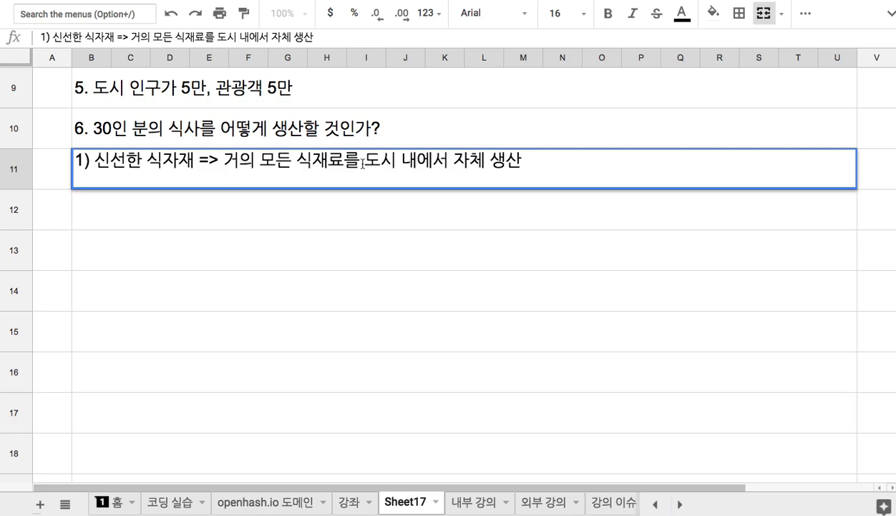
left_click(530, 161)
type("= 실시간 ")
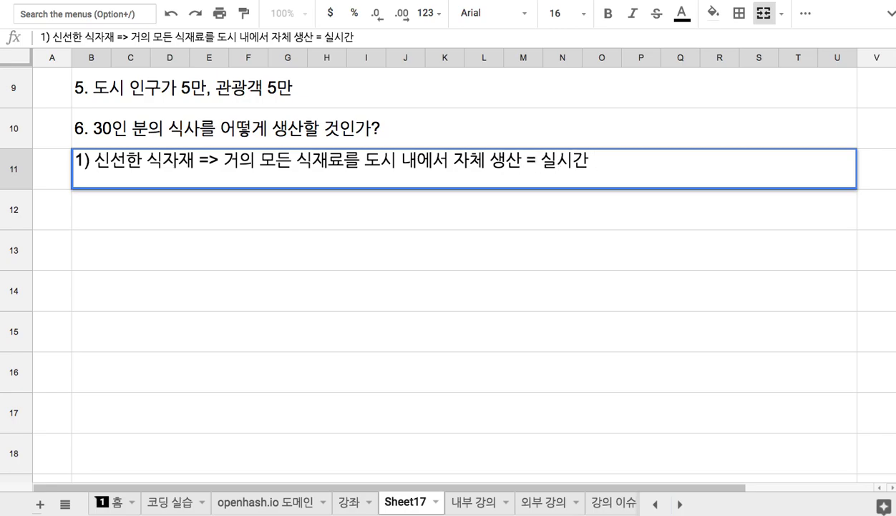
type("보급")
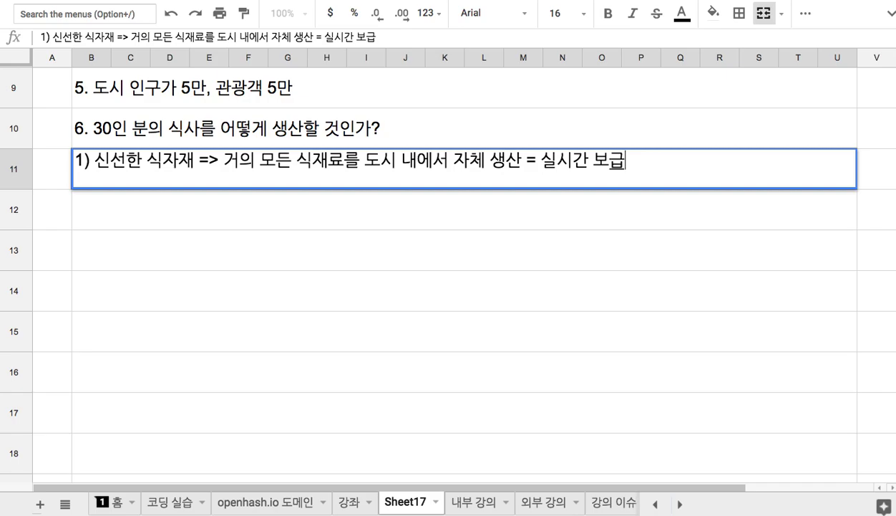
left_click(536, 177)
left_click(519, 140)
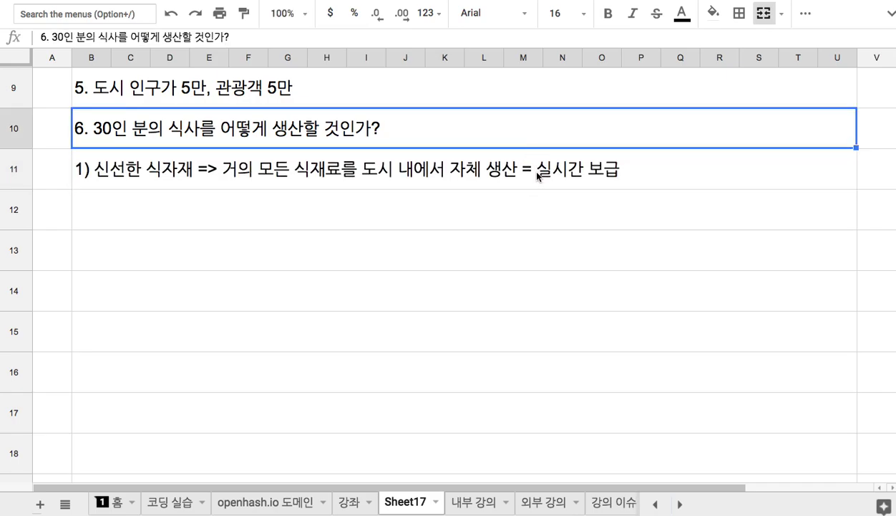
Make the words "물류 네트워크" in the row 8 text bold and blue
scroll(537, 177, "up", 3)
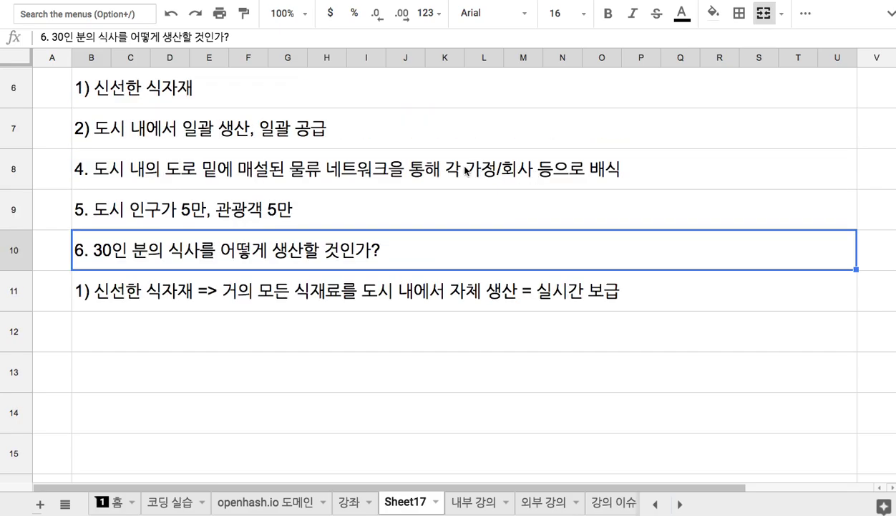
double_click(380, 169)
left_click_drag(292, 163, 391, 162)
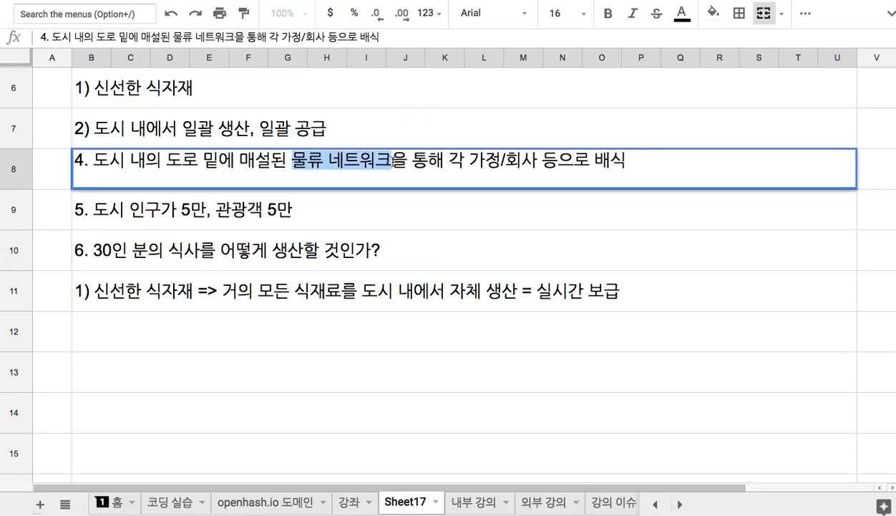
left_click(608, 13)
left_click(681, 15)
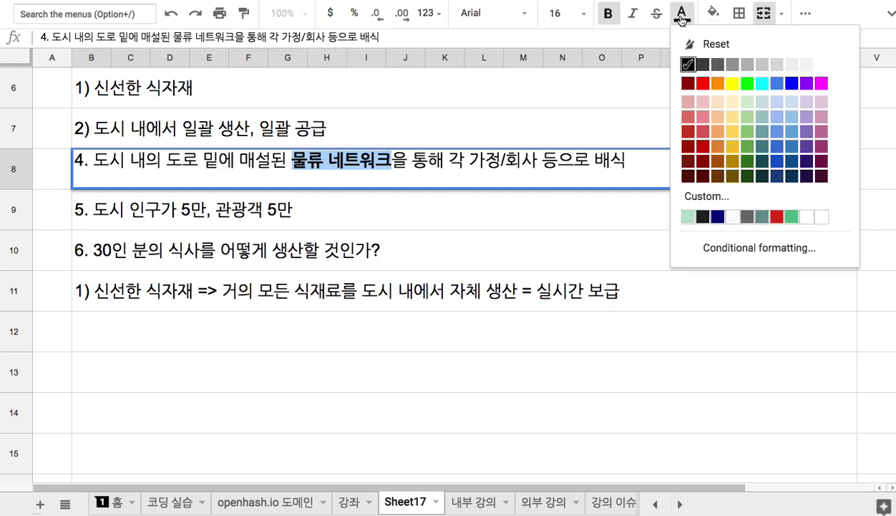
left_click(763, 82)
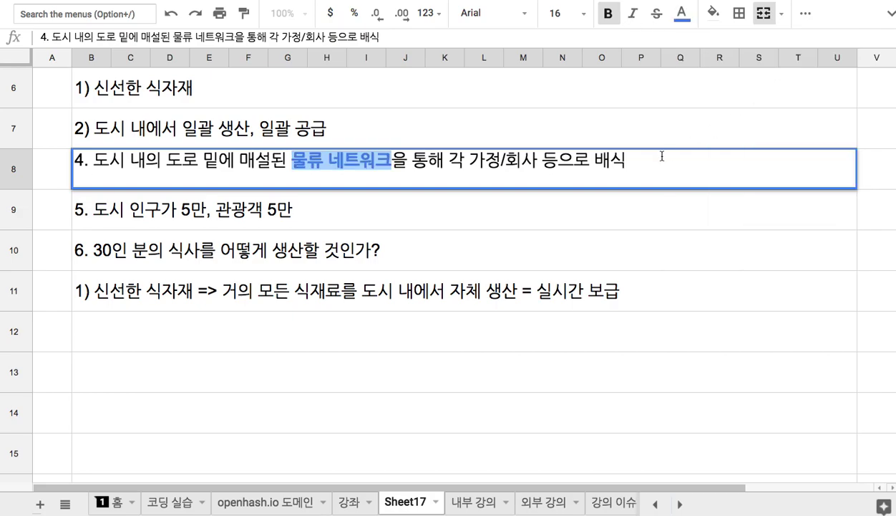
left_click(600, 288)
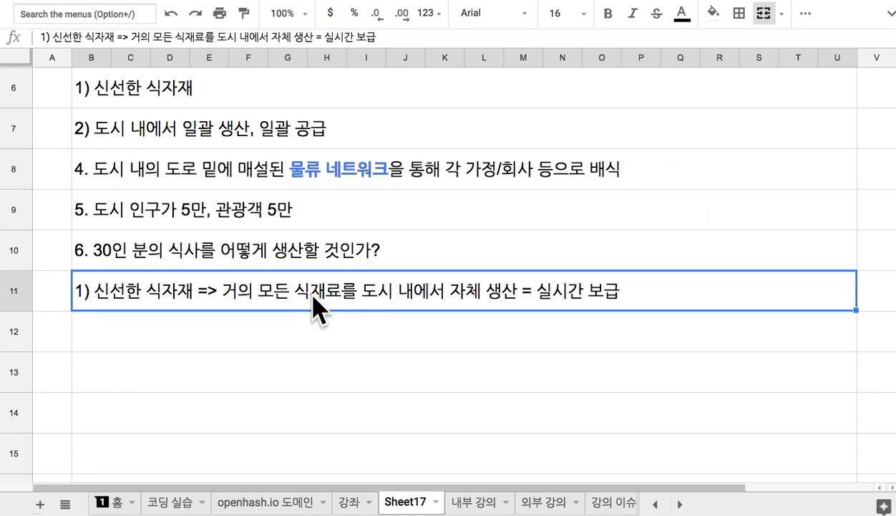
Replace the row 11 text after "1)" with "유통 시스템 => 신선한 식자재를 보급"
triple_click(93, 289)
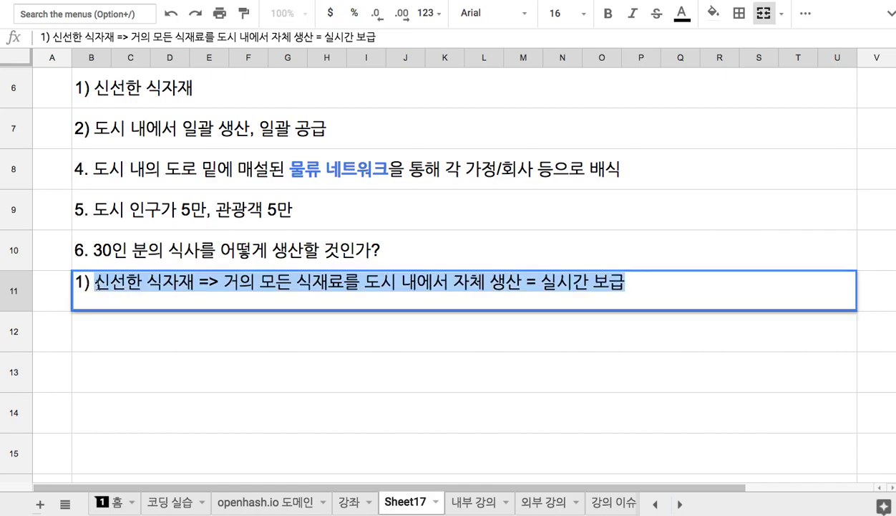
type("유통")
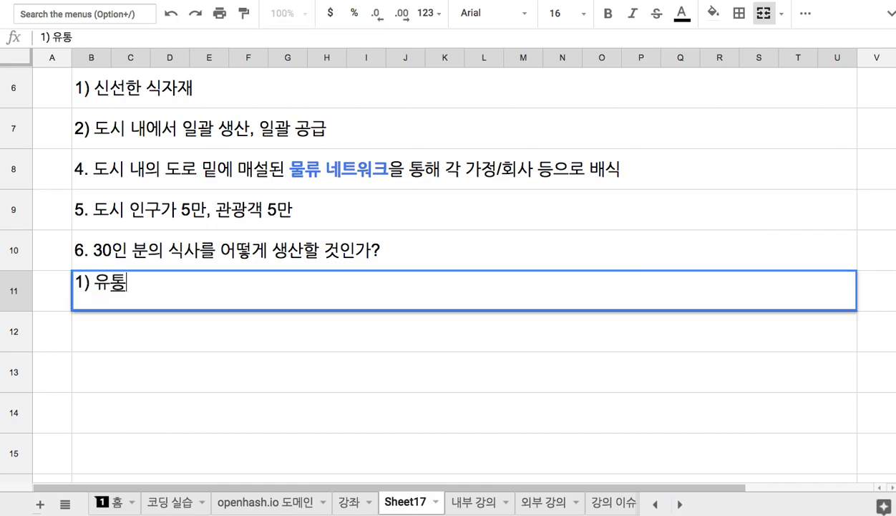
type(" 시스템 =")
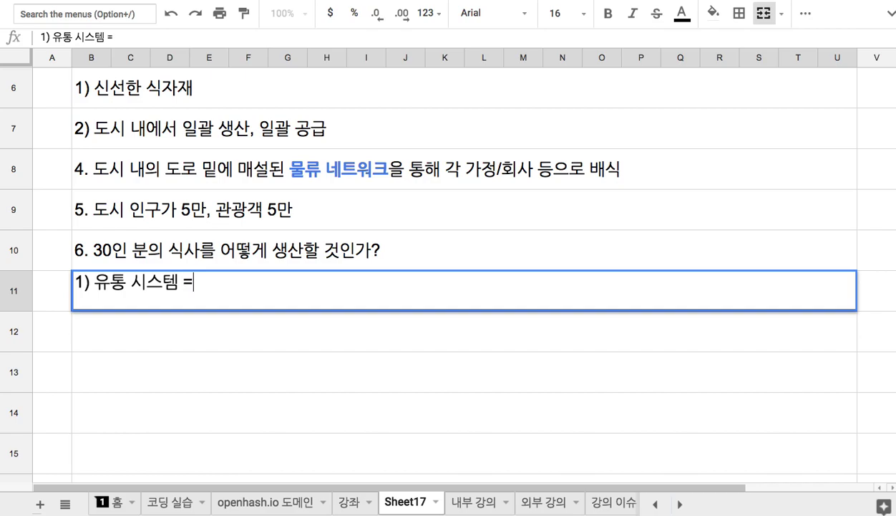
type("> 신섭한 식잦")
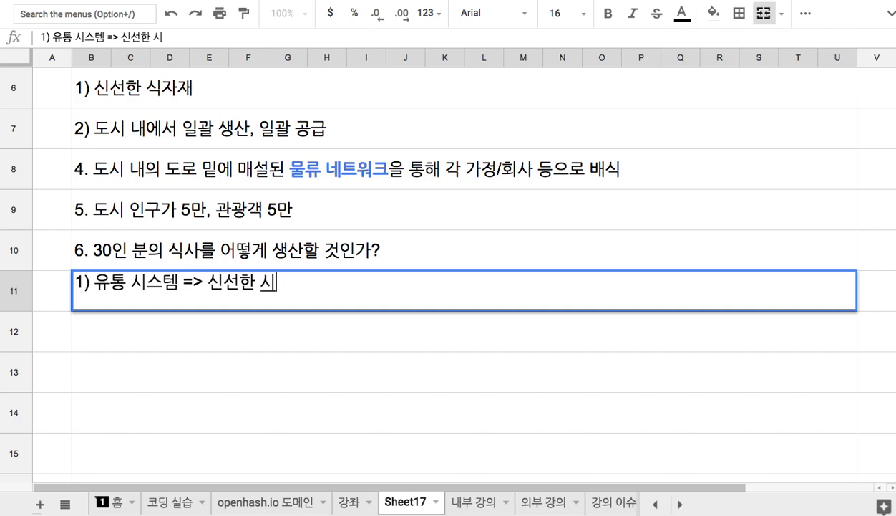
type("재를 보급")
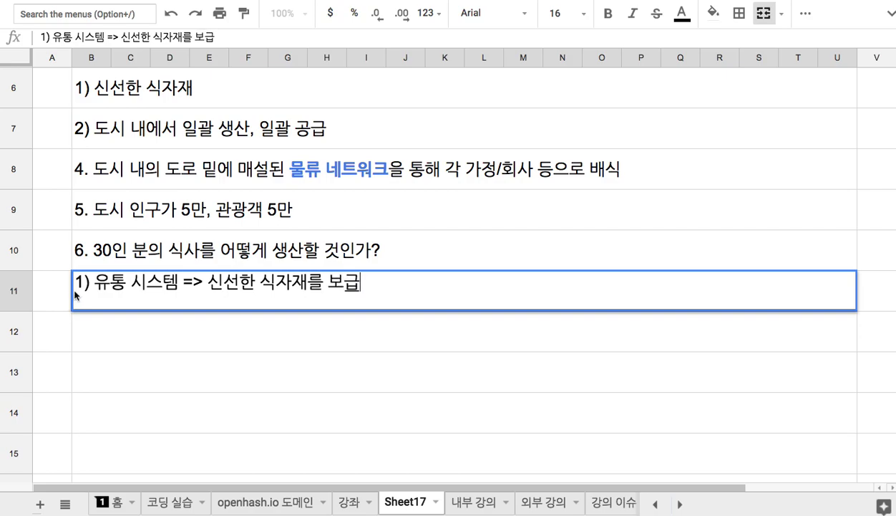
Colour the words "유통 시스템" in the row 11 text cornflower blue
left_click_drag(93, 284, 177, 283)
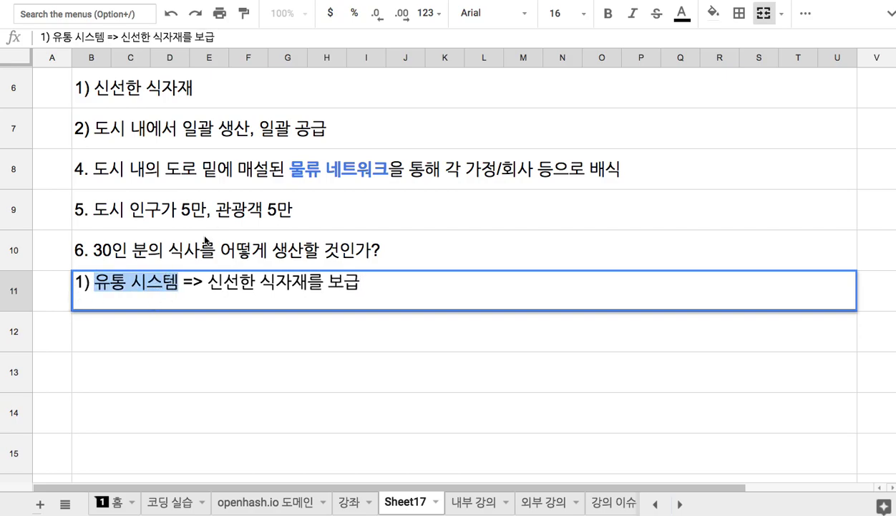
left_click(683, 16)
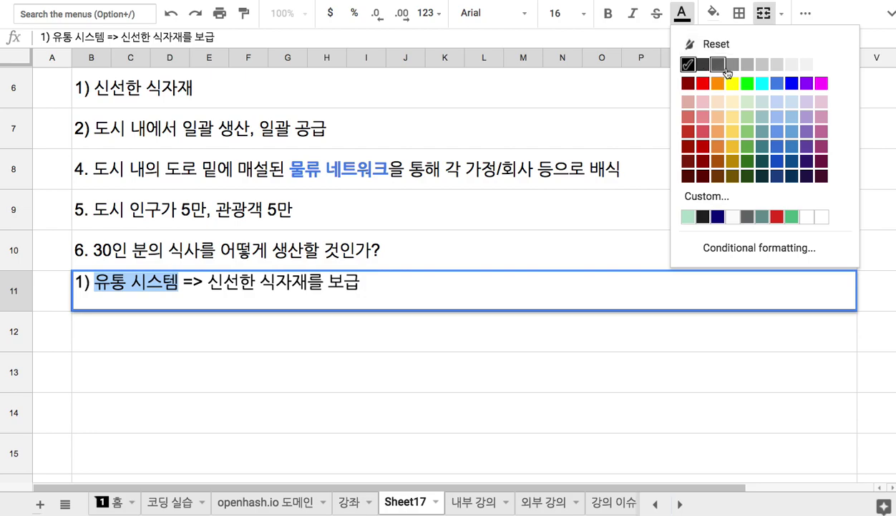
left_click(777, 84)
scroll(582, 175, "up", 3)
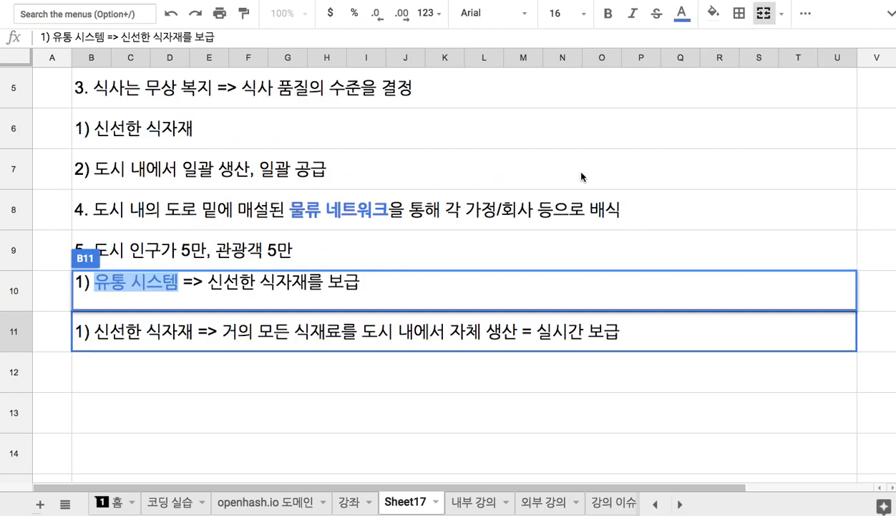
left_click(502, 136)
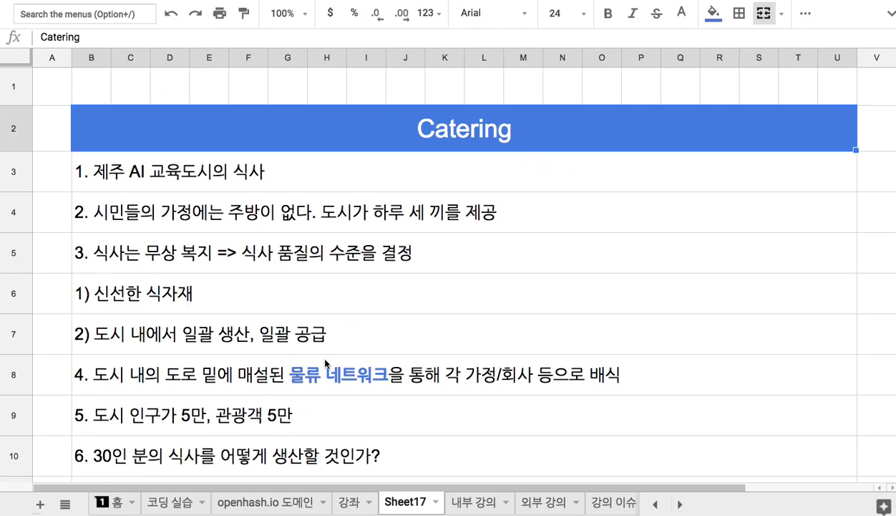
Look through the category chart on the 코딩 실습 sheet, from the monetary to the government groups, and return to Sheet17
left_click(167, 500)
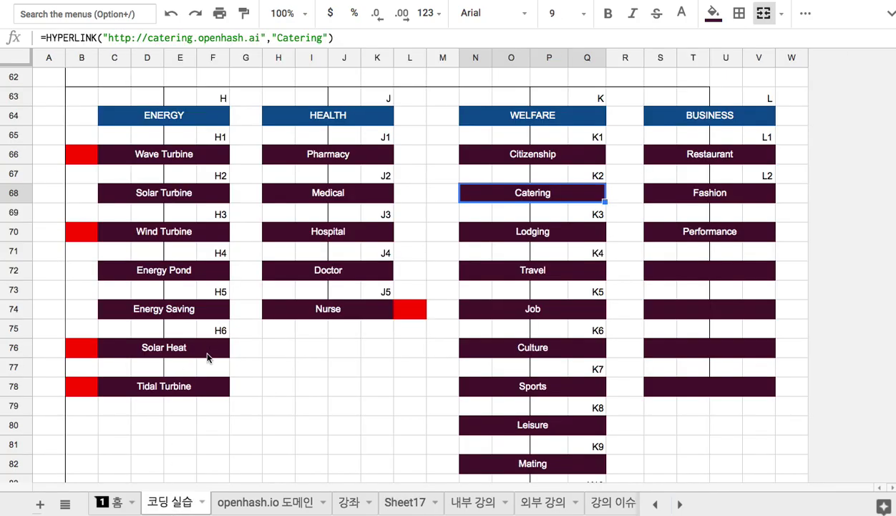
scroll(201, 304, "up", 10)
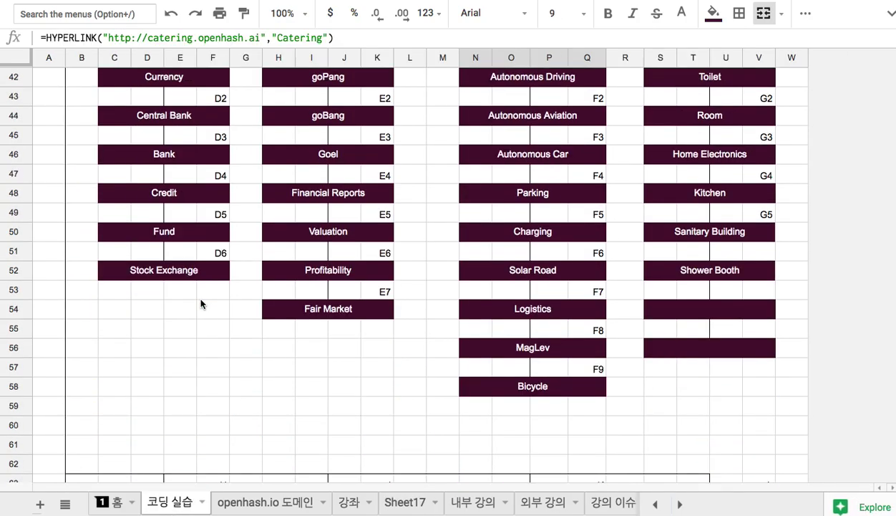
scroll(201, 304, "up", 3)
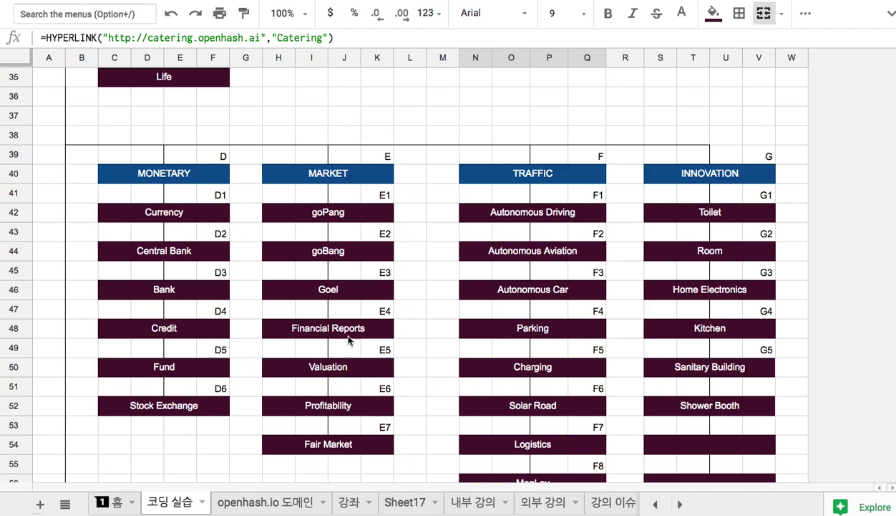
scroll(334, 337, "down", 10)
scroll(332, 355, "down", 5)
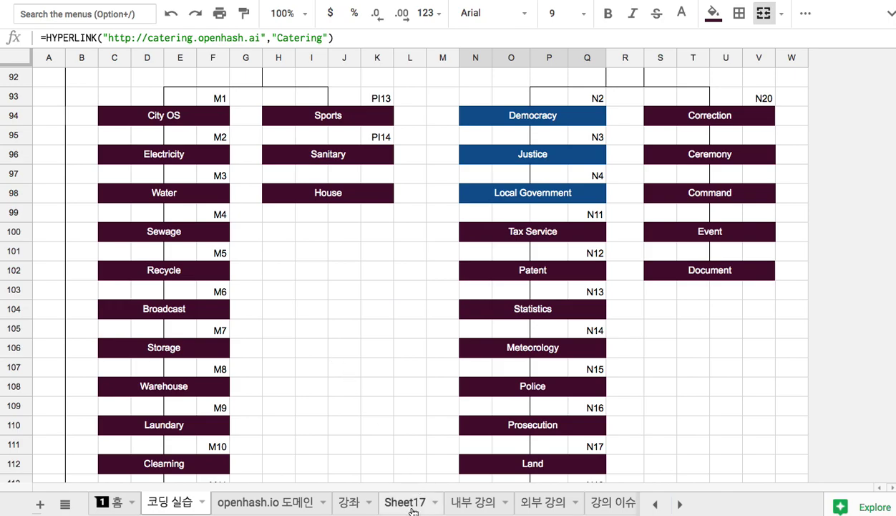
left_click(404, 501)
scroll(368, 418, "down", 3)
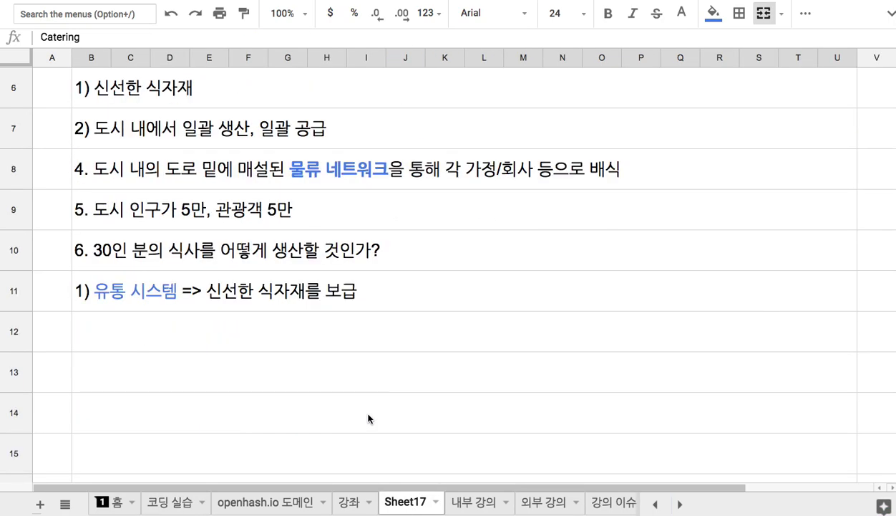
Enter "2) 조리 과정의 자동화" in the merged cell of row 12
left_click(199, 302)
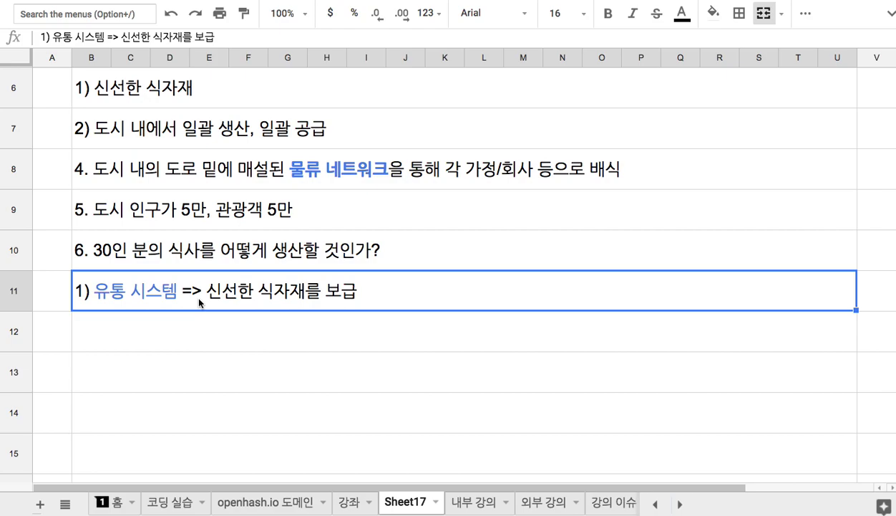
left_click(213, 321)
type("2)조리")
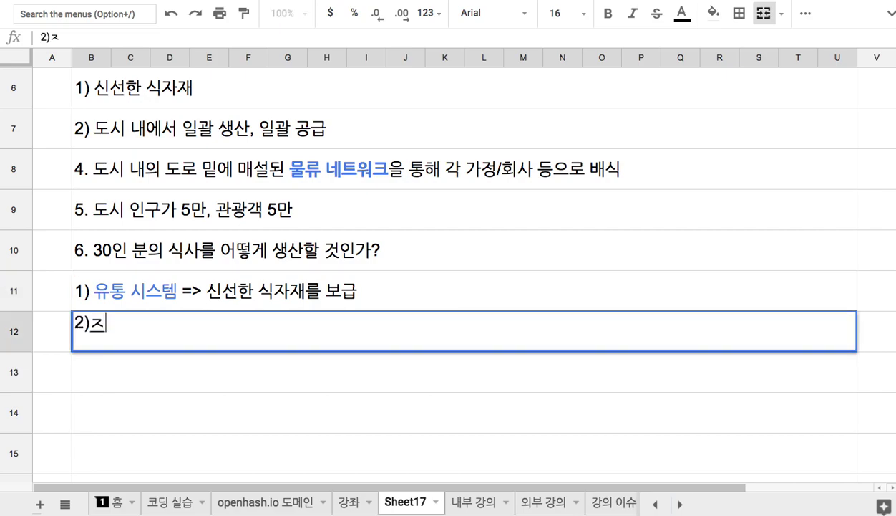
type(" 과정의 자도")
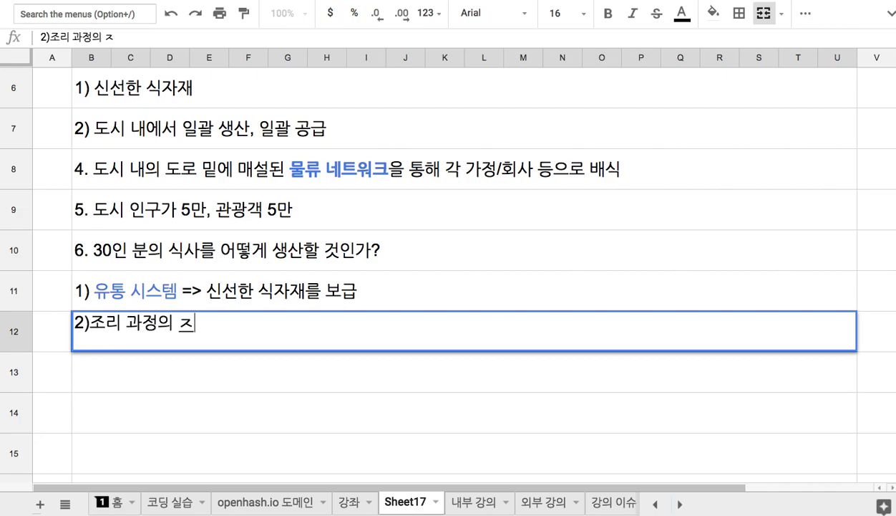
type("ㅇ화")
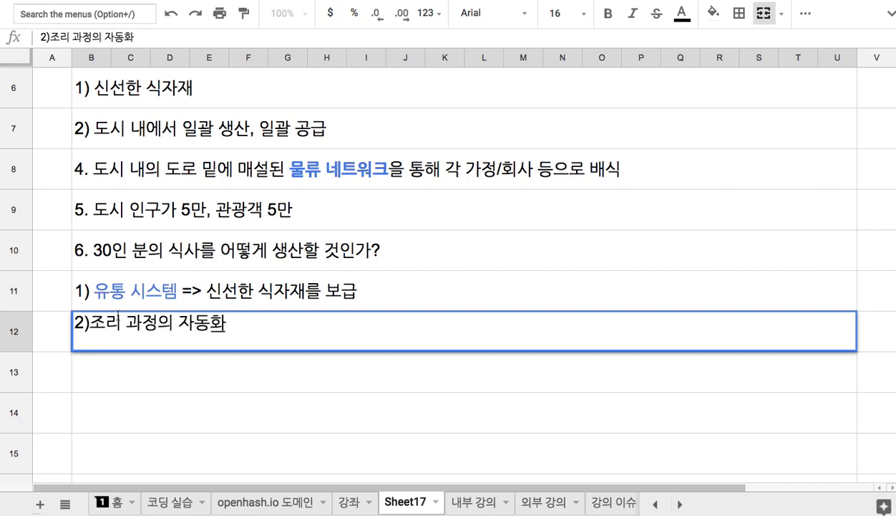
left_click(93, 326)
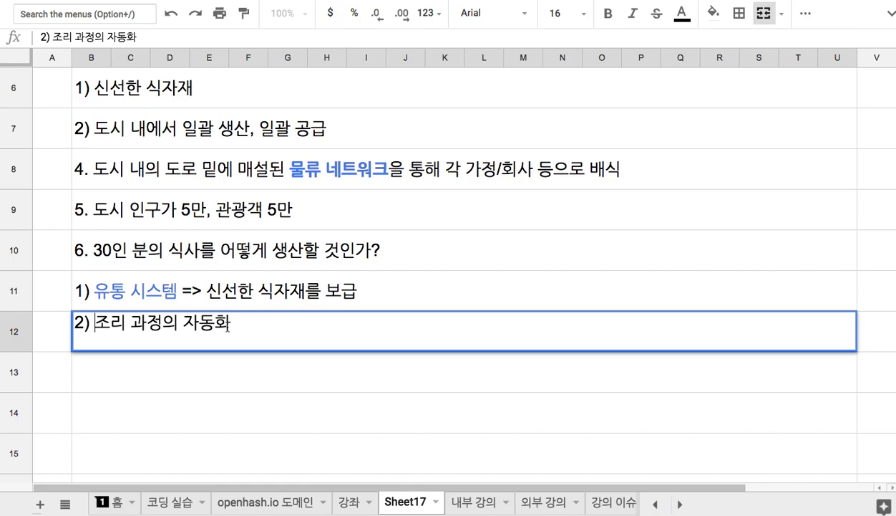
Change the number of meals in the row 10 question to 300,000
double_click(115, 255)
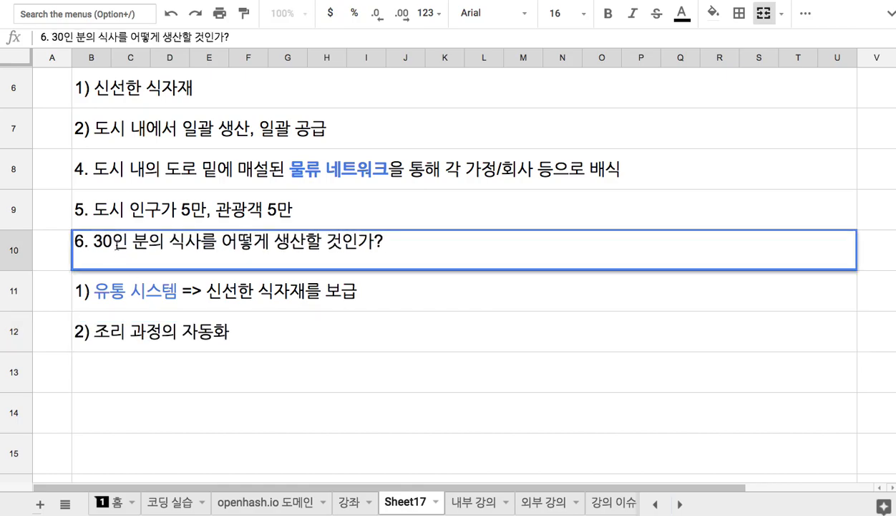
type("0,000")
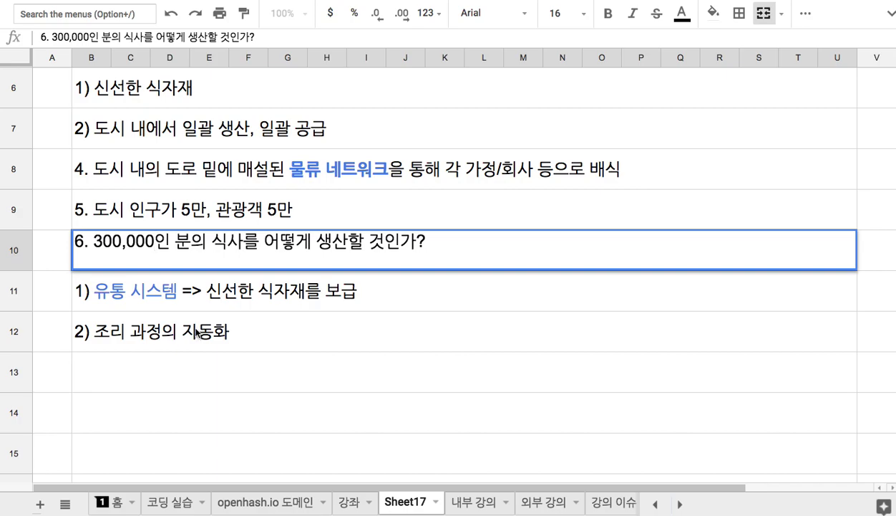
Append ": 예를 들어, 밥을 짓는 경우는 기존의 햇반 공장 프로세스" to the row 12 text
double_click(234, 331)
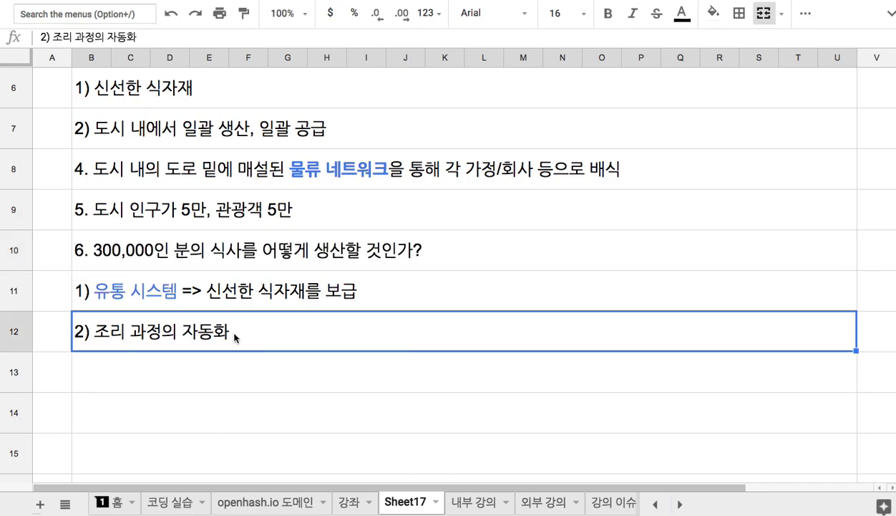
type(": ㅇ예를 들어")
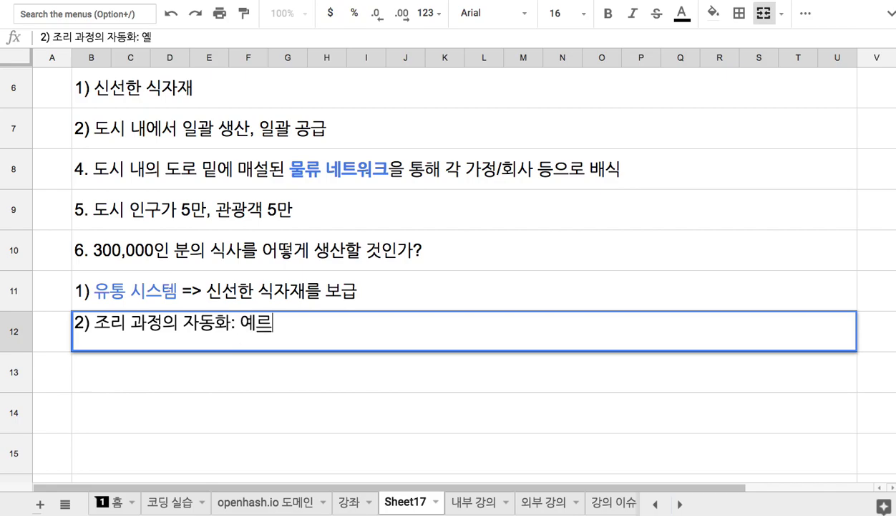
type(", ")
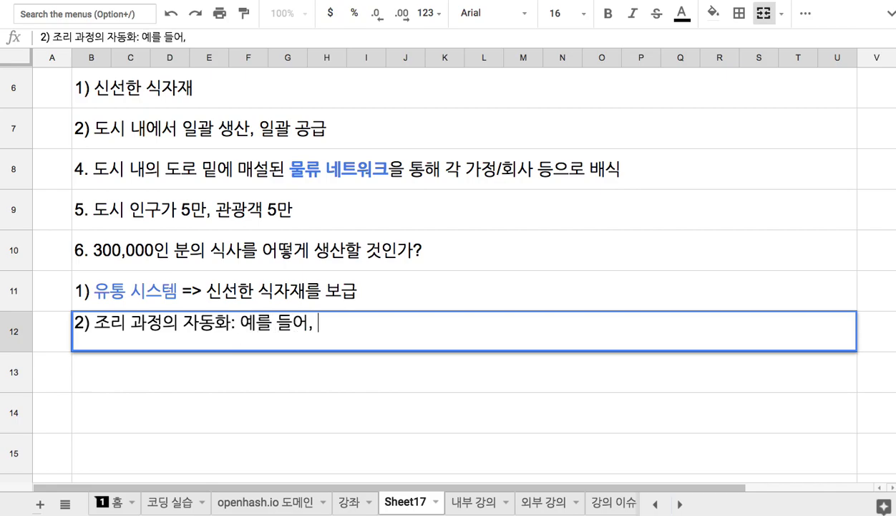
type("밥을 짓는 경")
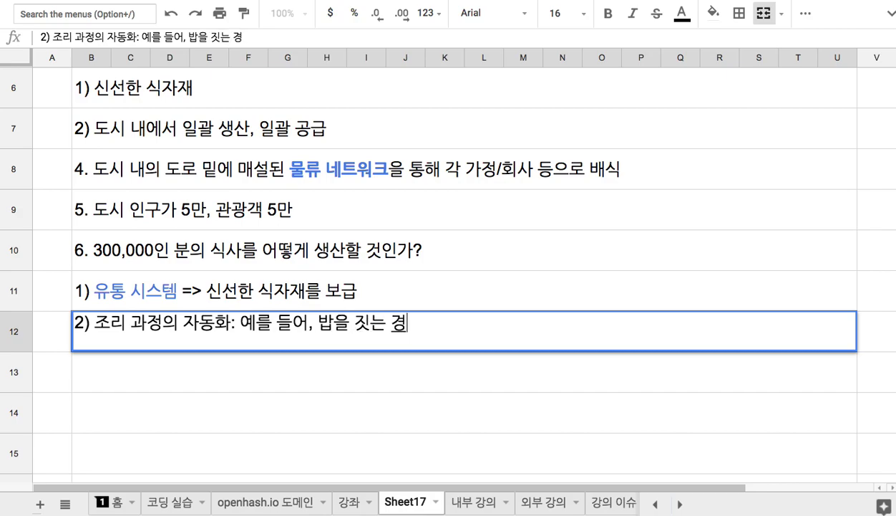
type("우는 ")
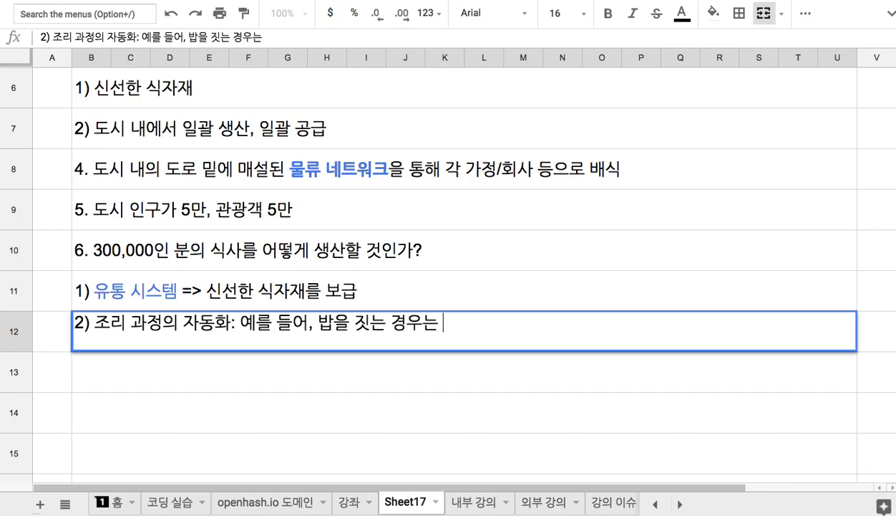
type("기존의 햇")
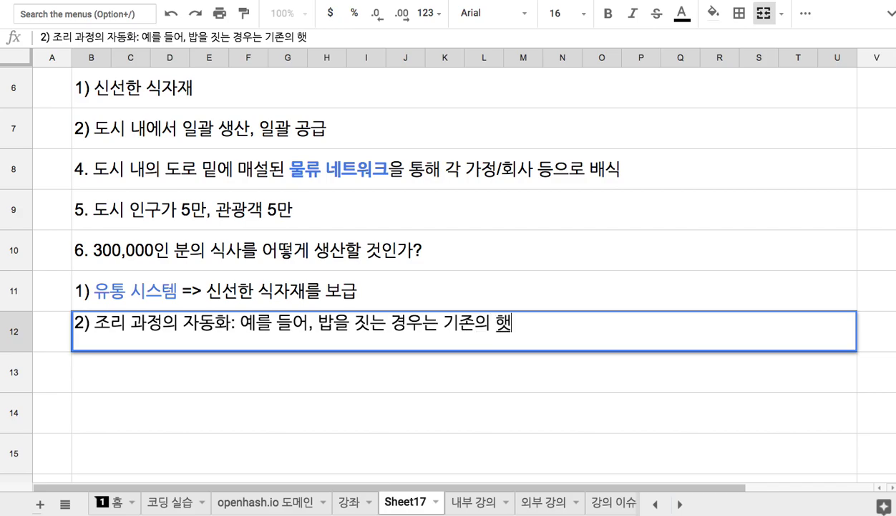
type("반 공장 프로세스")
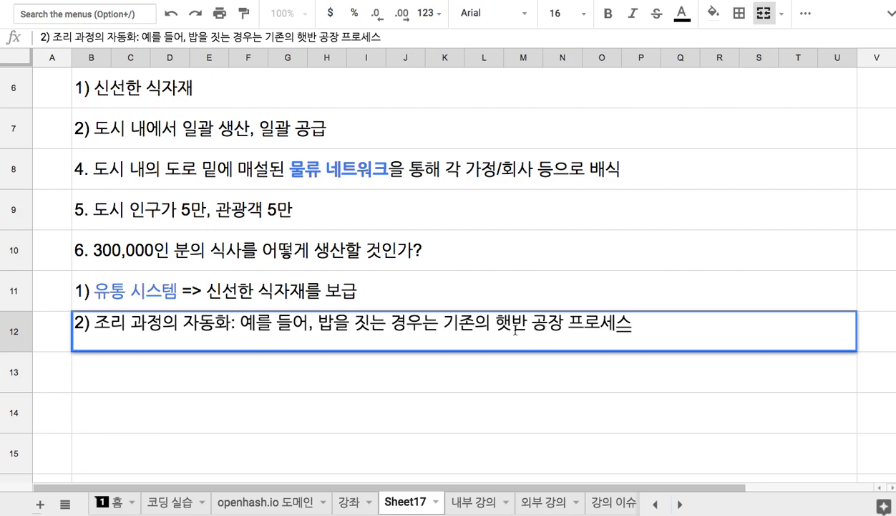
Insert "의 생산" after "공장" in the row 12 text and append "를 차용" at its end
left_click(564, 323)
type("의 생산")
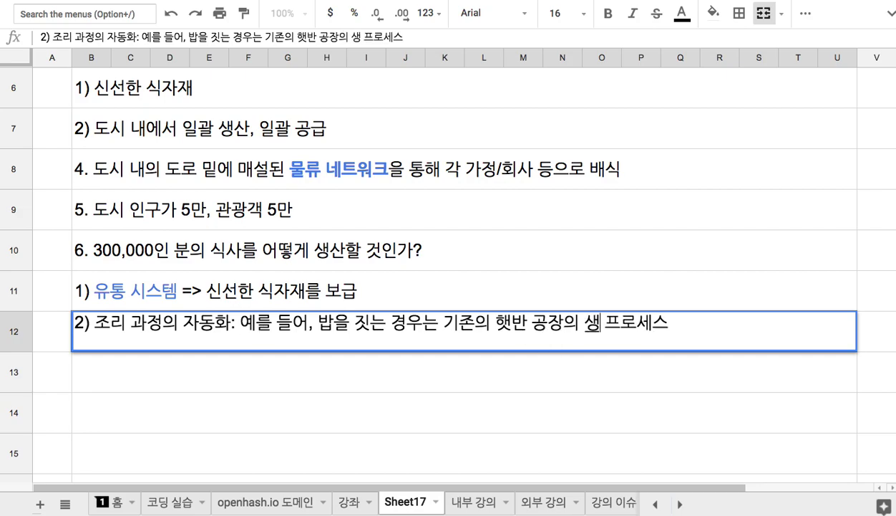
left_click(686, 323)
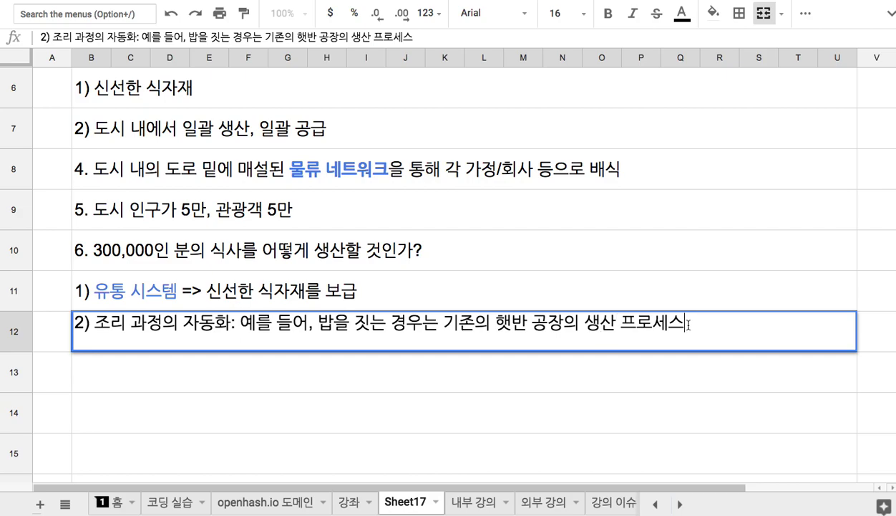
type("프로세스를 차용")
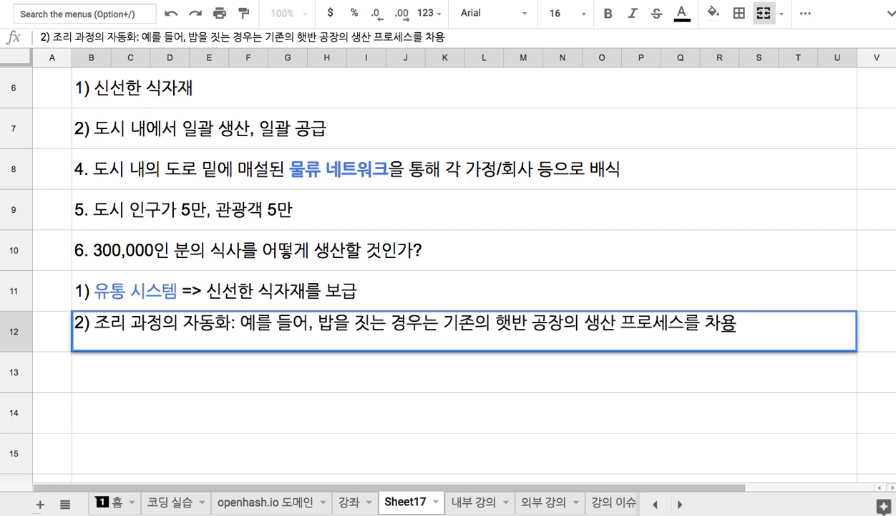
key("Return")
Enter "3) 재사용 용기 => 환경" in the merged cell of row 13
type("3)")
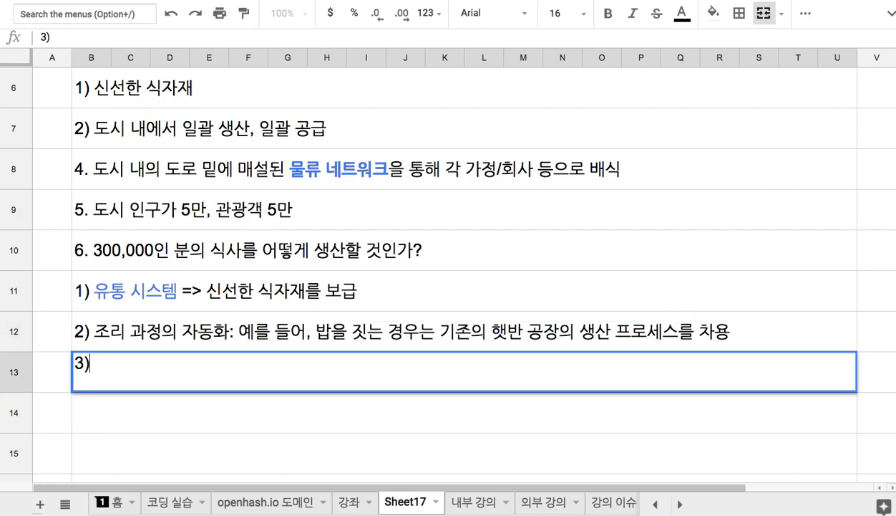
type(" 재사용 용기")
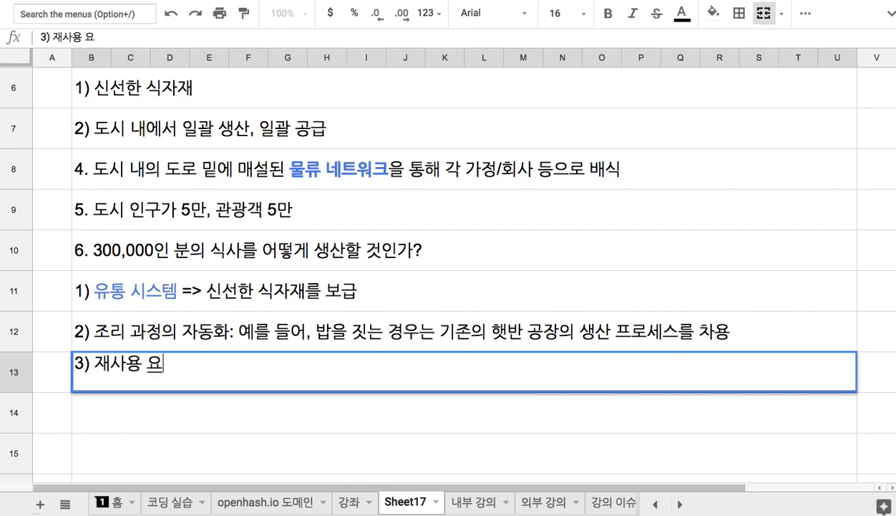
type(" => 환경")
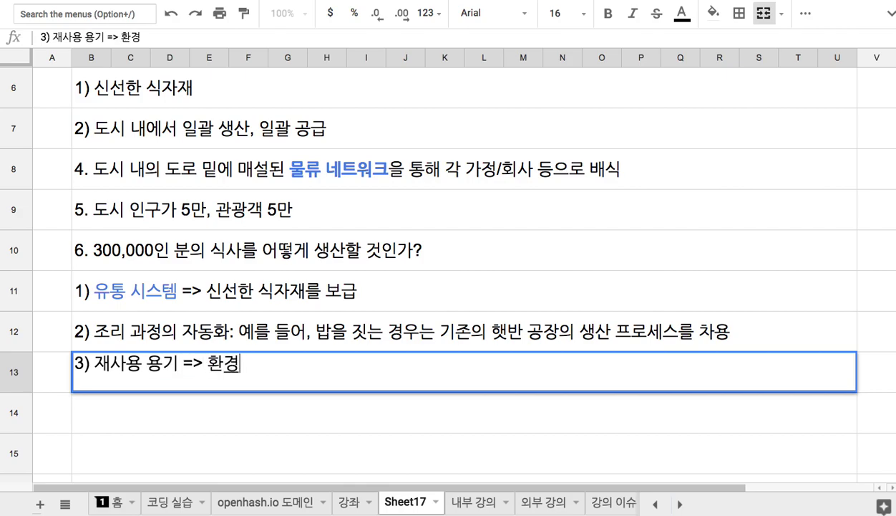
key("Return")
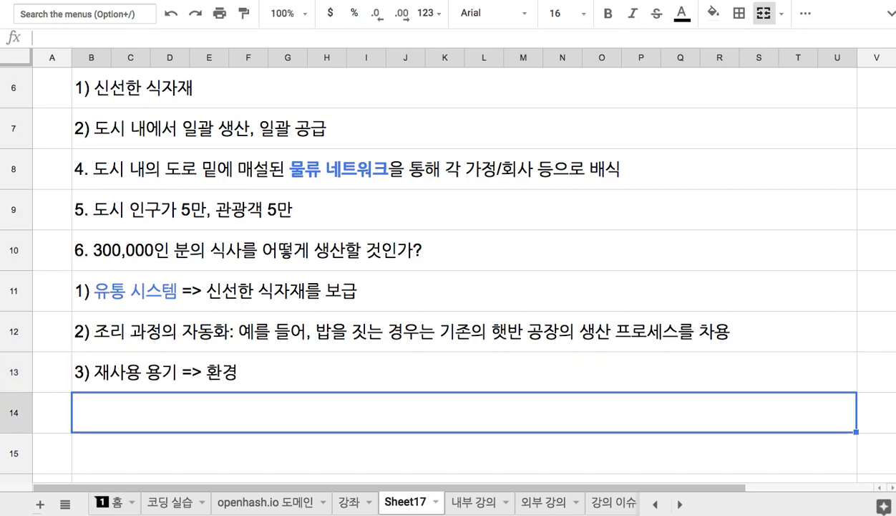
Insert "Innovation =>" before "조리 과정의 자동화" in the row 12 text
left_click(220, 326)
key("Return")
left_click(94, 323)
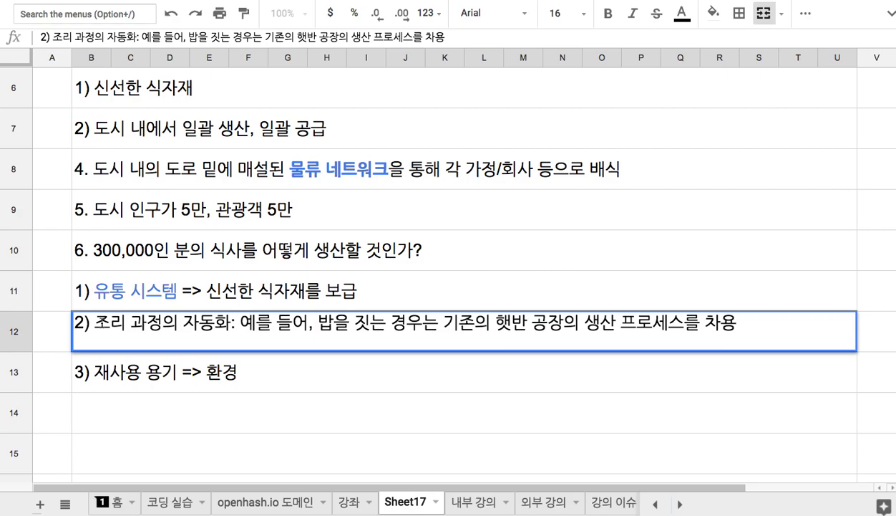
type("Innovation")
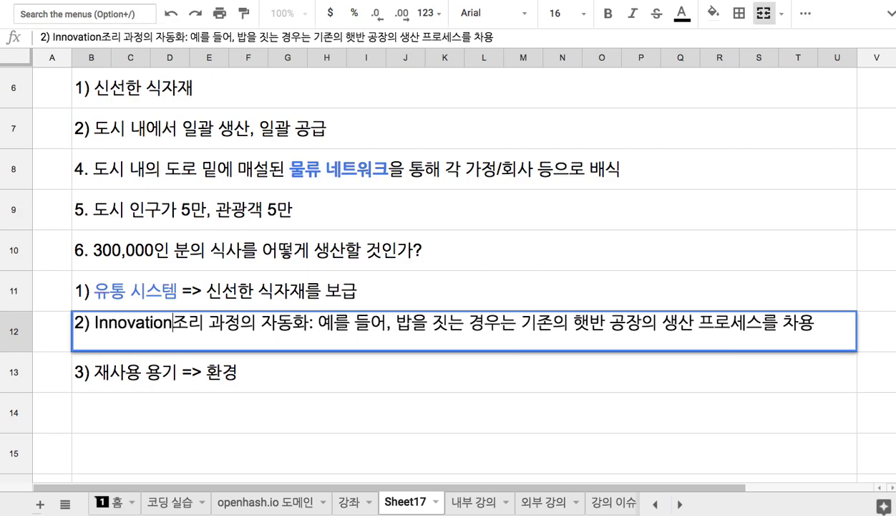
type(" =>")
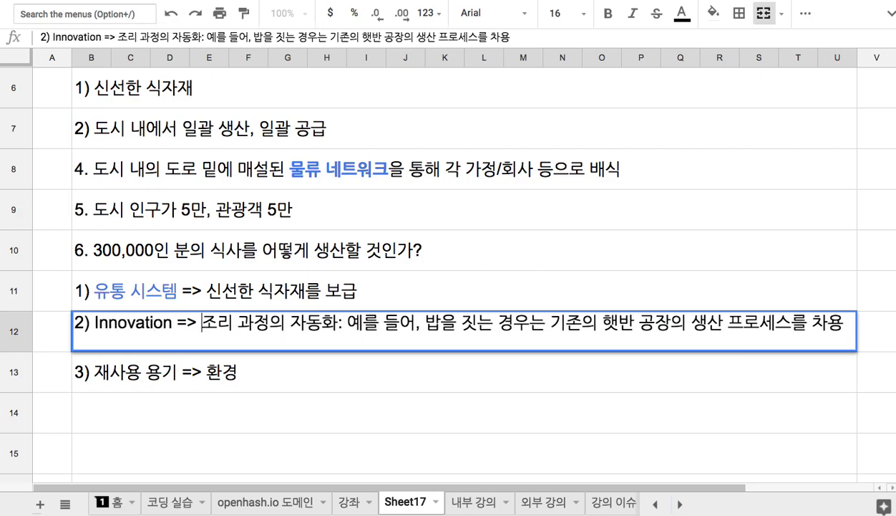
Make the word "Innovation" in the row 12 text bold and blue, matching the other highlighted key terms
double_click(117, 323)
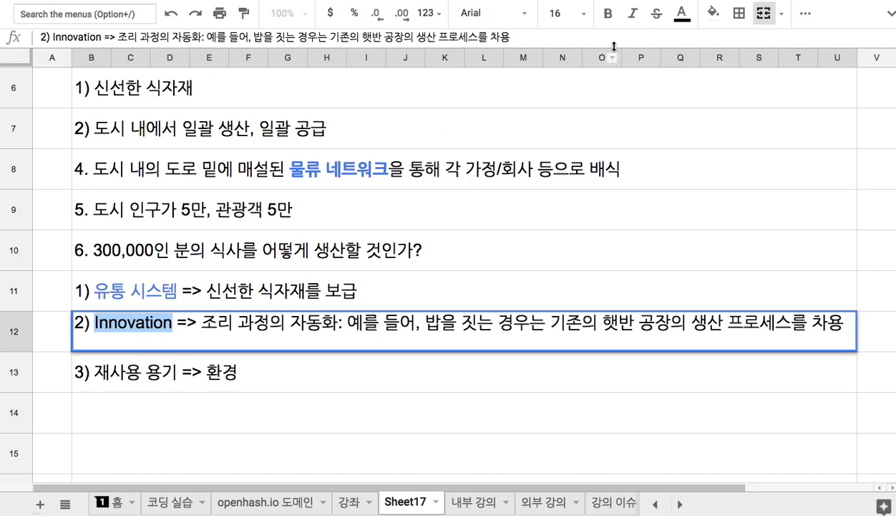
left_click(608, 15)
left_click(682, 13)
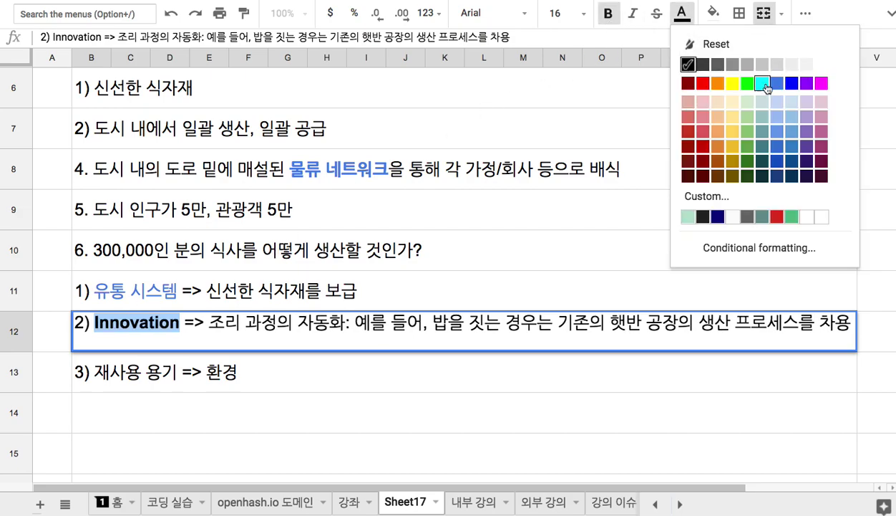
left_click(778, 87)
left_click(237, 320)
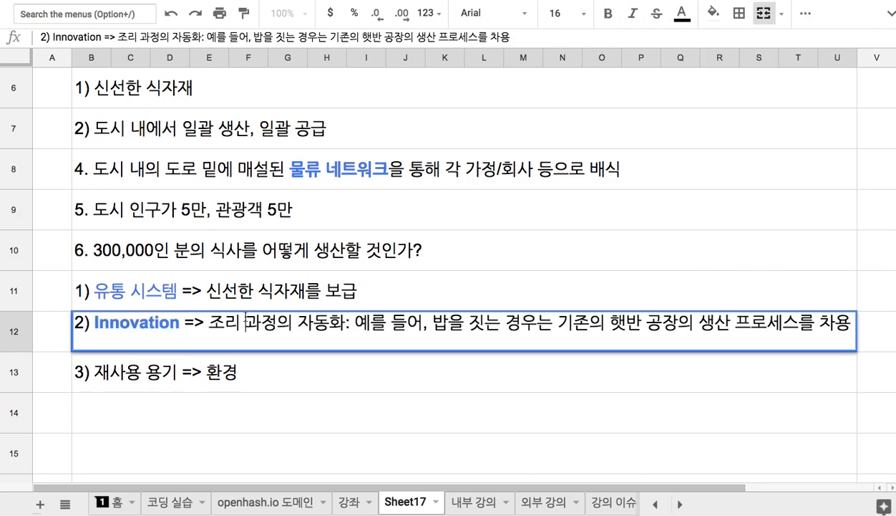
scroll(257, 297, "up", 3)
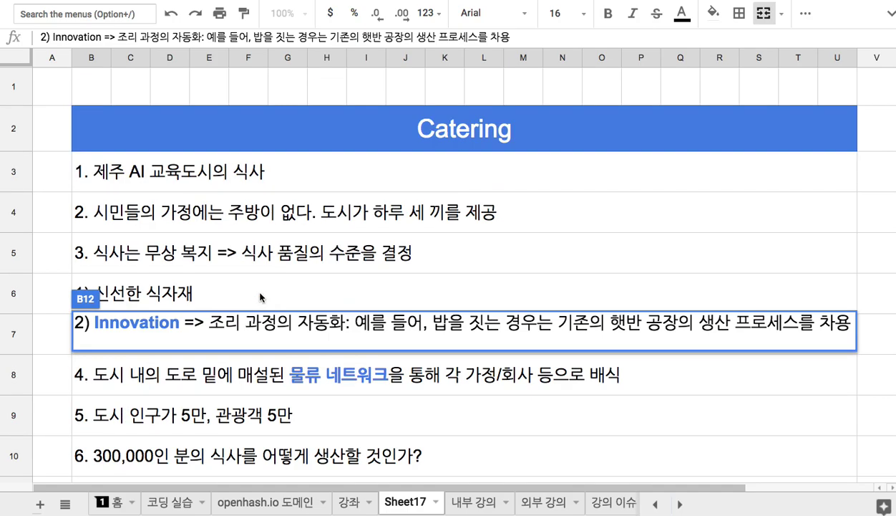
left_click(383, 125)
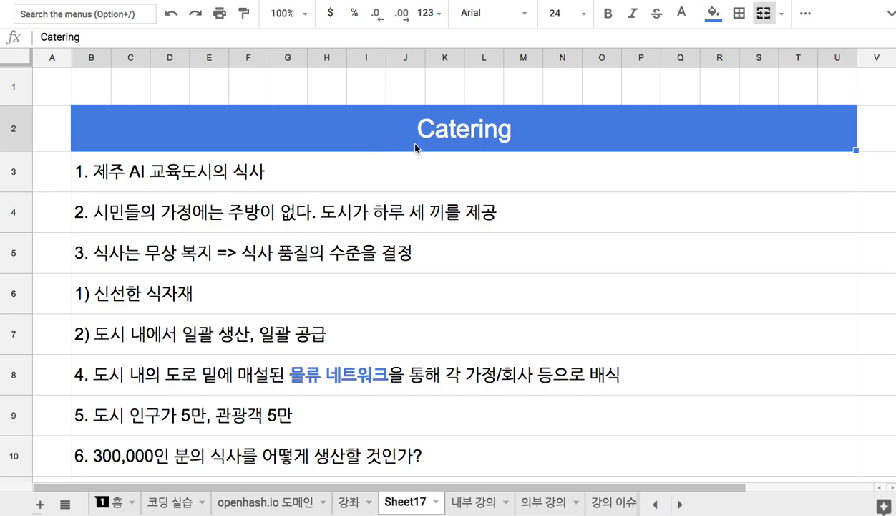
Make the blue term "유통 시스템" in the row 11 text bold
scroll(412, 141, "down", 3)
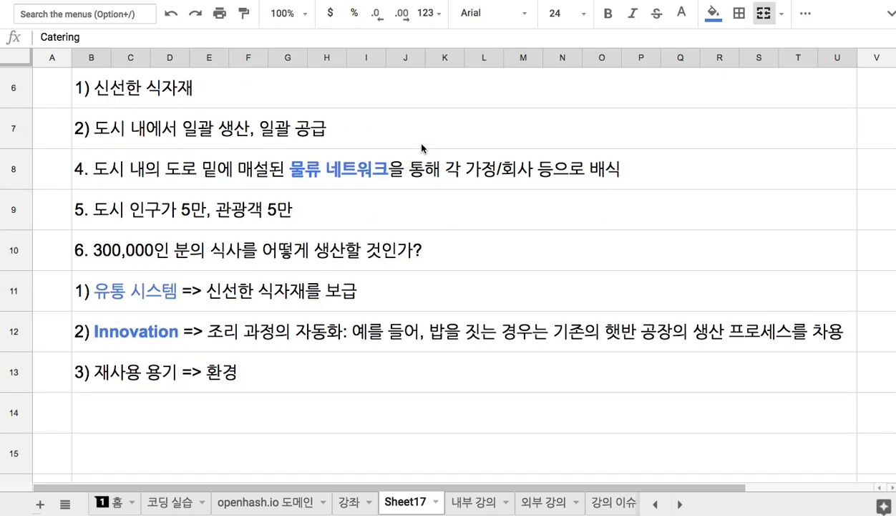
double_click(164, 341)
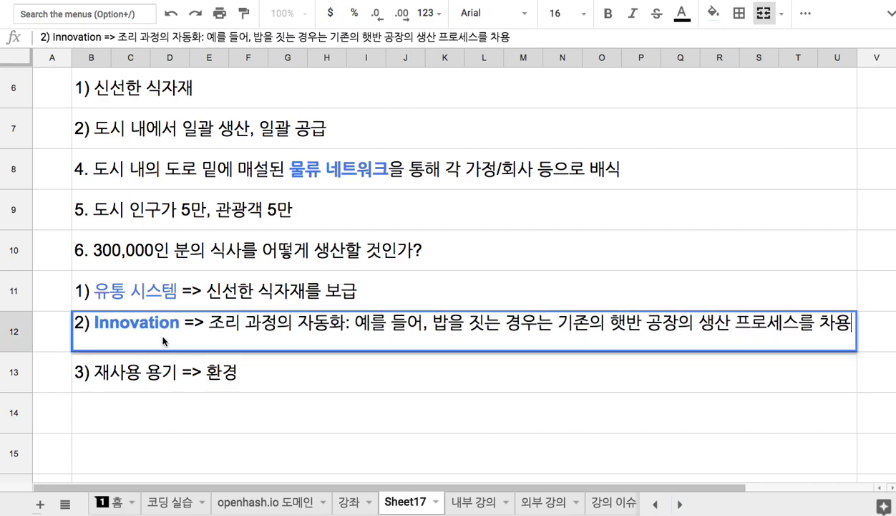
double_click(164, 292)
left_click_drag(179, 281, 94, 282)
left_click(608, 13)
left_click(503, 165)
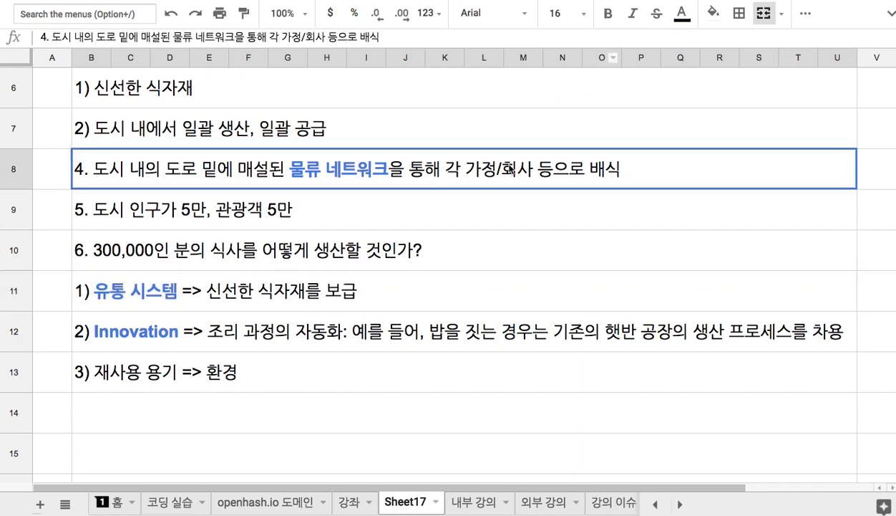
double_click(323, 172)
left_click_drag(292, 160, 390, 161)
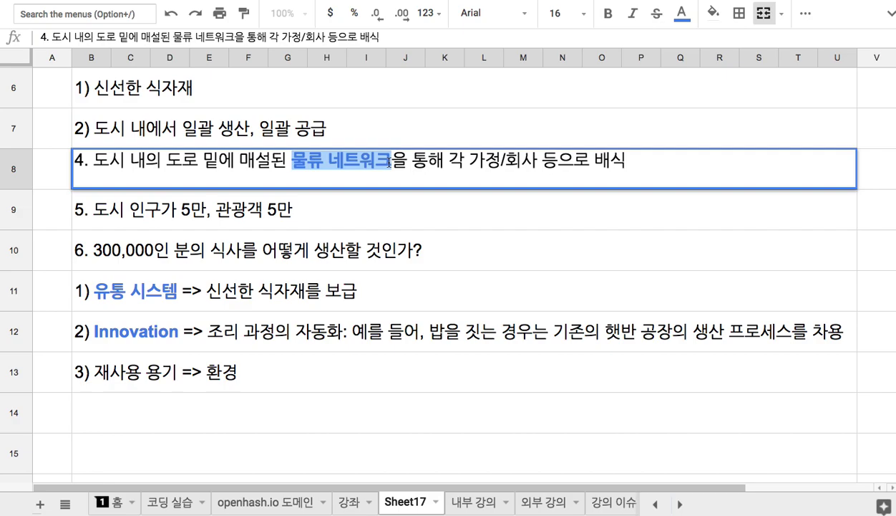
left_click(385, 205)
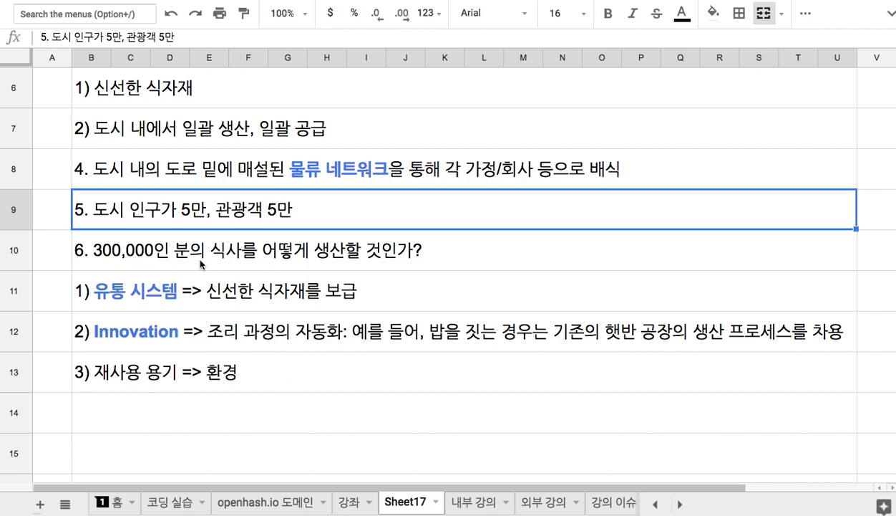
Enter "7. 기존 호텔 도시락 원가 10,000원 판매가 20,000원" in the merged cell of row 14
scroll(199, 263, "down", 2)
left_click(215, 333)
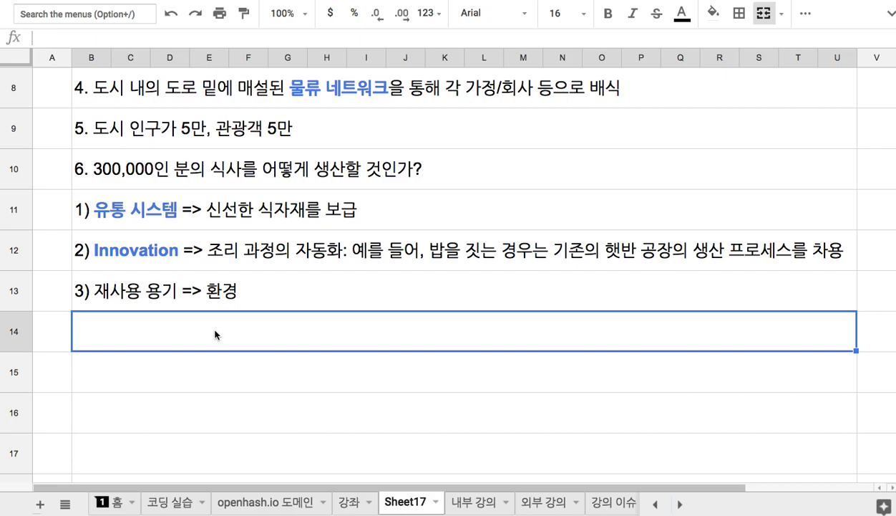
type("7. rlw")
key("BackSpace")
key("BackSpace")
key("BackSpace")
type("기존 ")
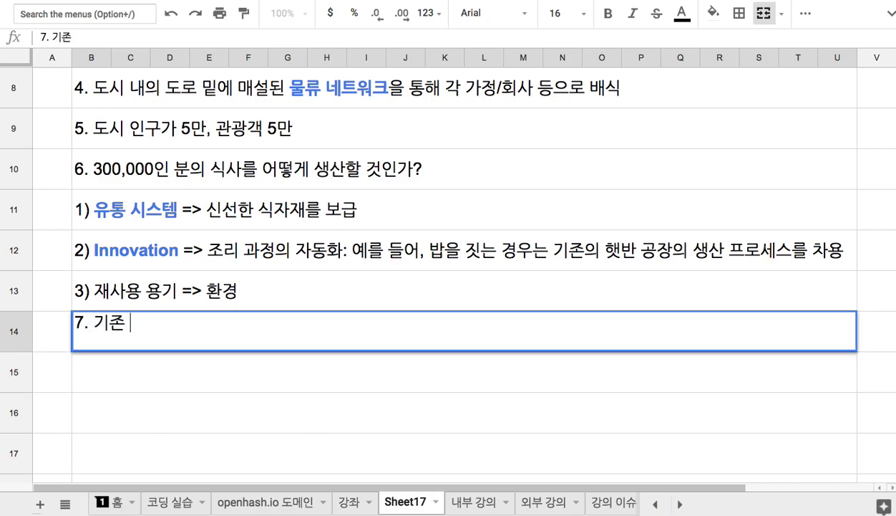
type("호텔")
type(" 도시락 원")
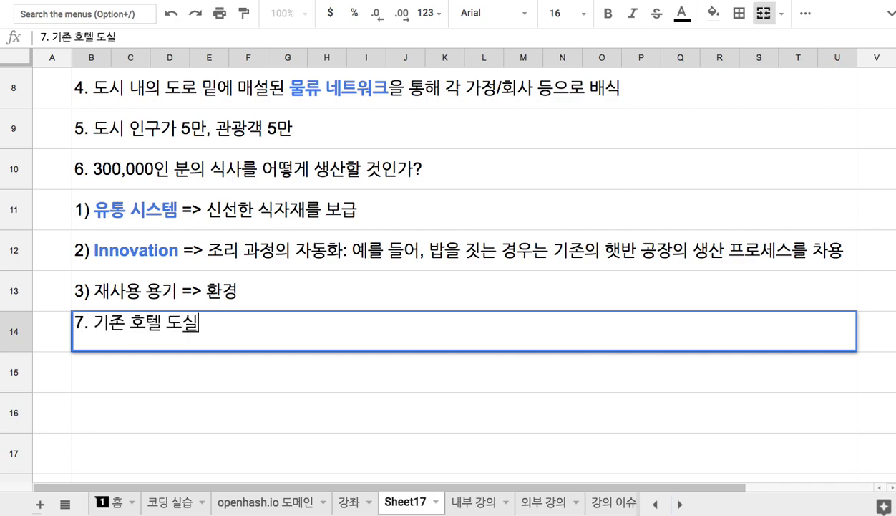
type("가")
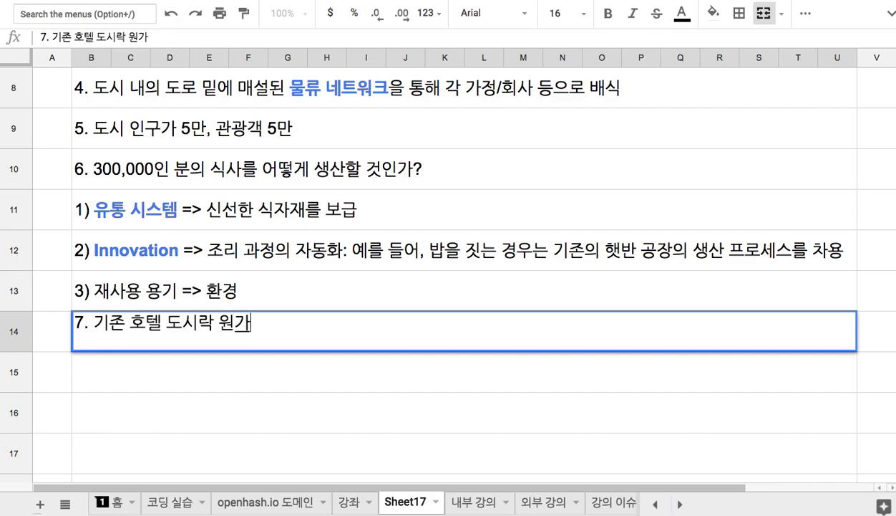
type(" 10,000원 ")
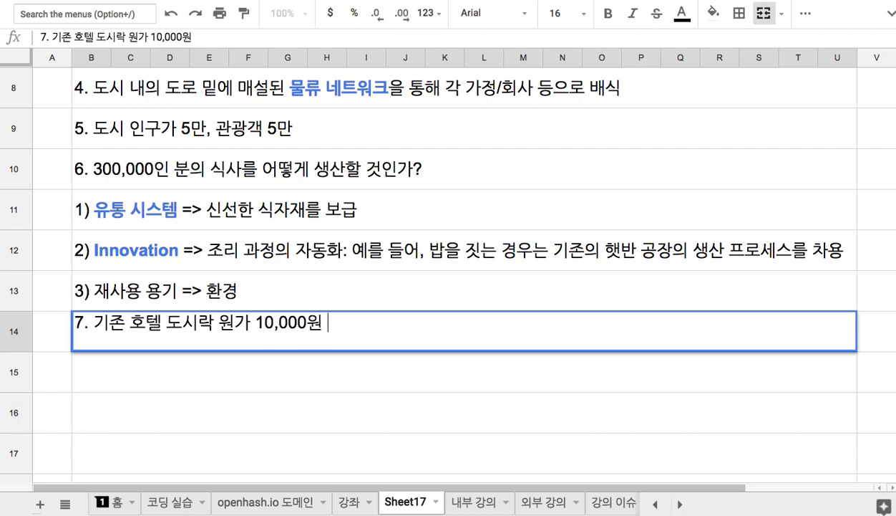
type("판매가 ")
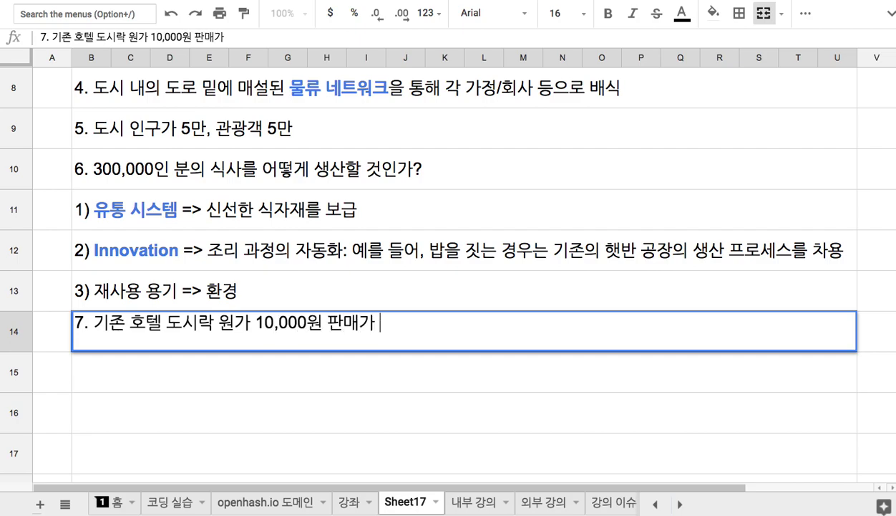
type("20,000원")
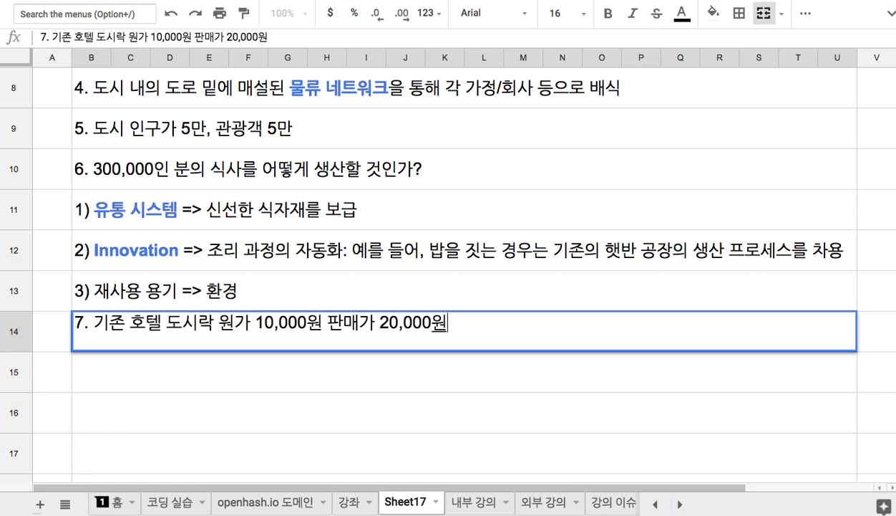
Append "=> 5,000원 수준에서 조달 가능하게끔 시스템" to the row 14 text
left_click_drag(327, 323, 447, 326)
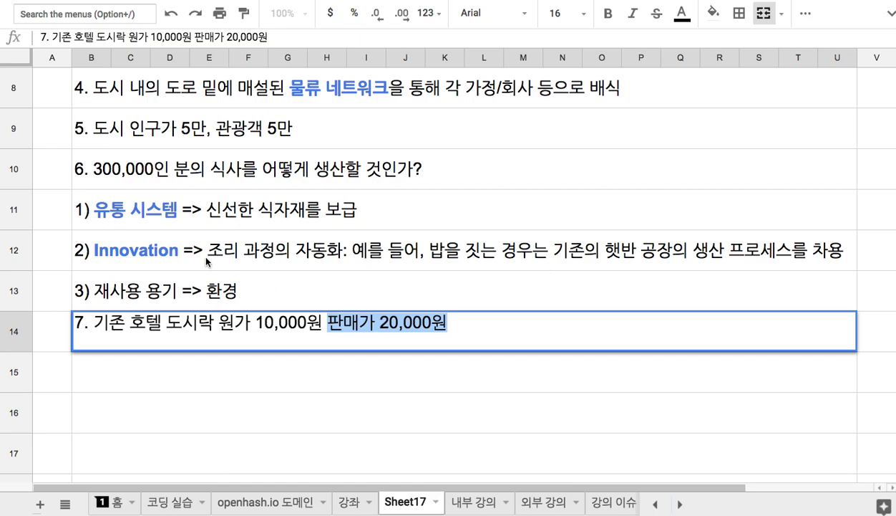
left_click(470, 320)
type("=> 50,00")
key("BackSpace")
key("BackSpace")
key("BackSpace")
key("BackSpace")
type(",000원 수준에서 ")
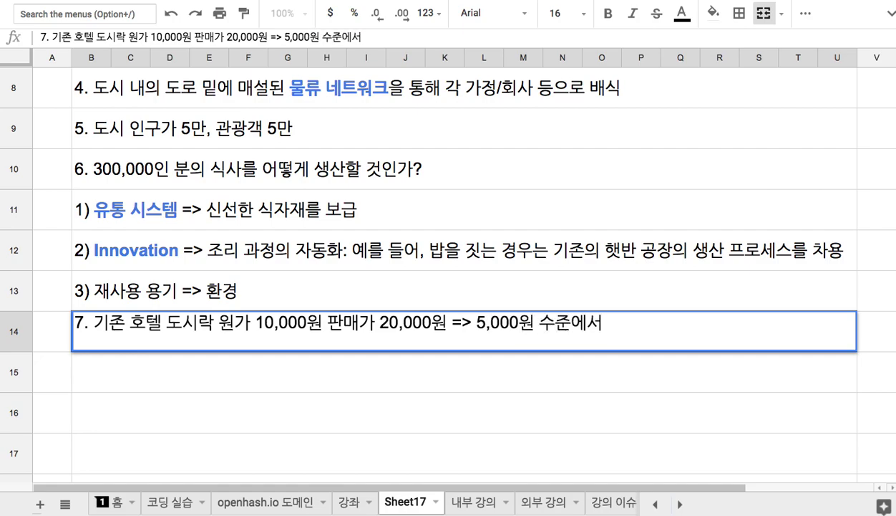
type("조달 가능하겠")
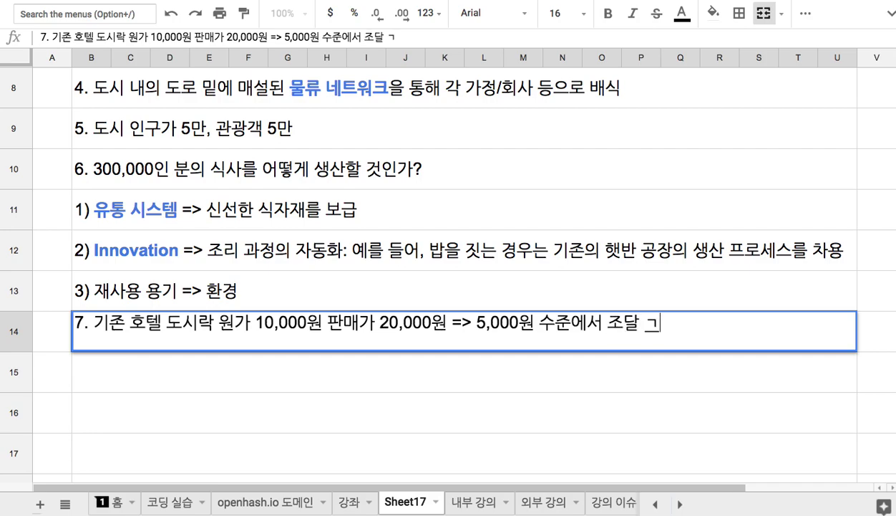
type("끔 시스템")
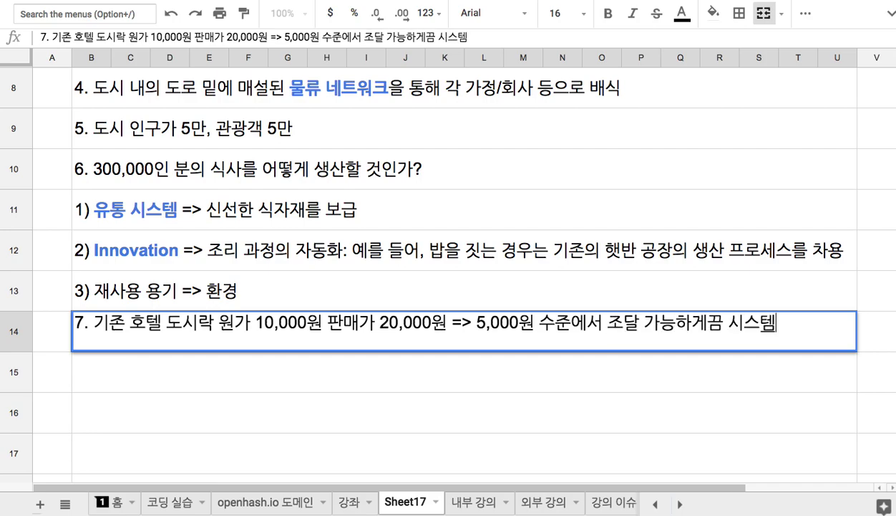
Insert "조리" before "시스템" in the row 14 text and make the inserted word bold and blue
left_click(730, 324)
type("조리")
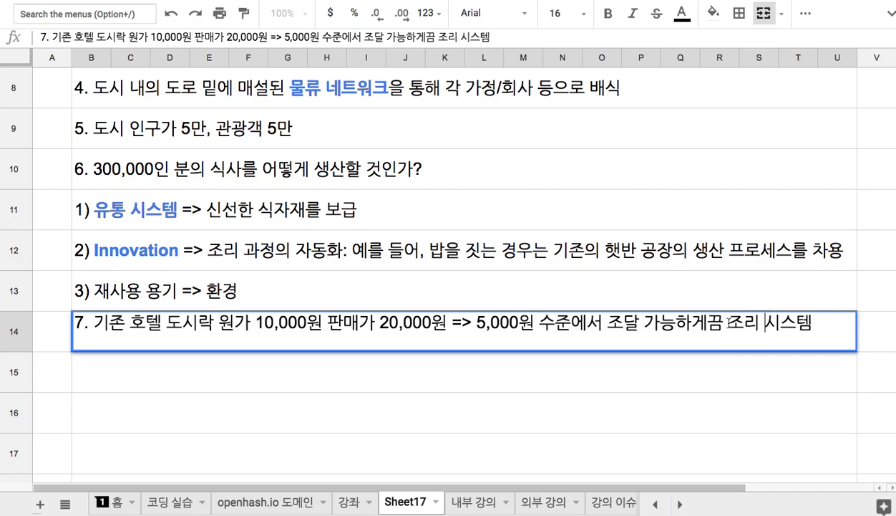
left_click_drag(726, 324, 764, 324)
left_click(608, 13)
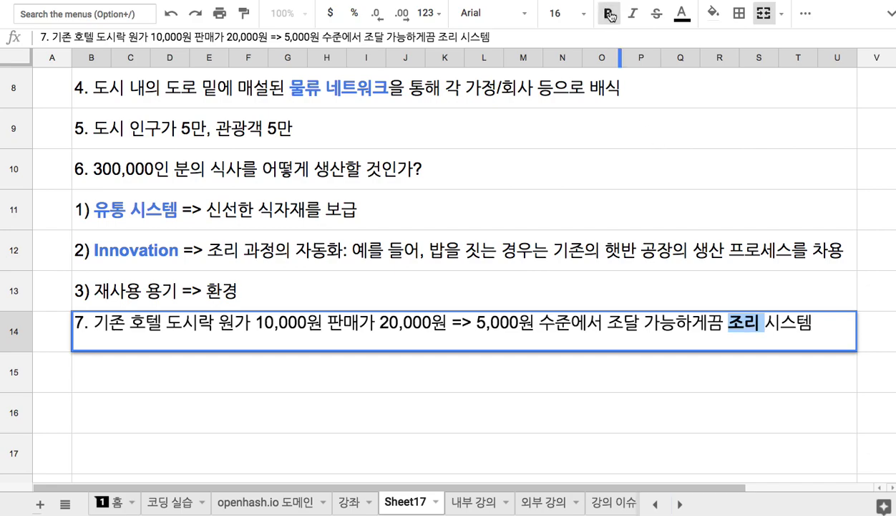
left_click(684, 15)
left_click(776, 84)
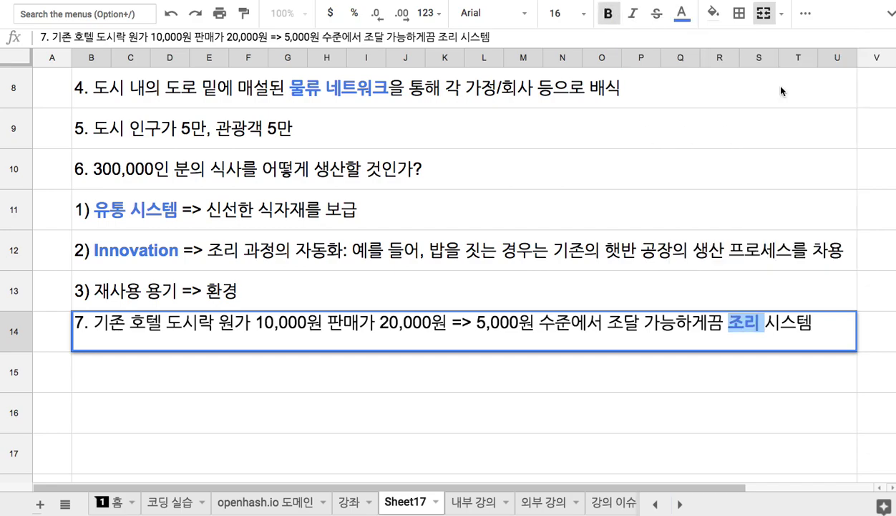
left_click(573, 249)
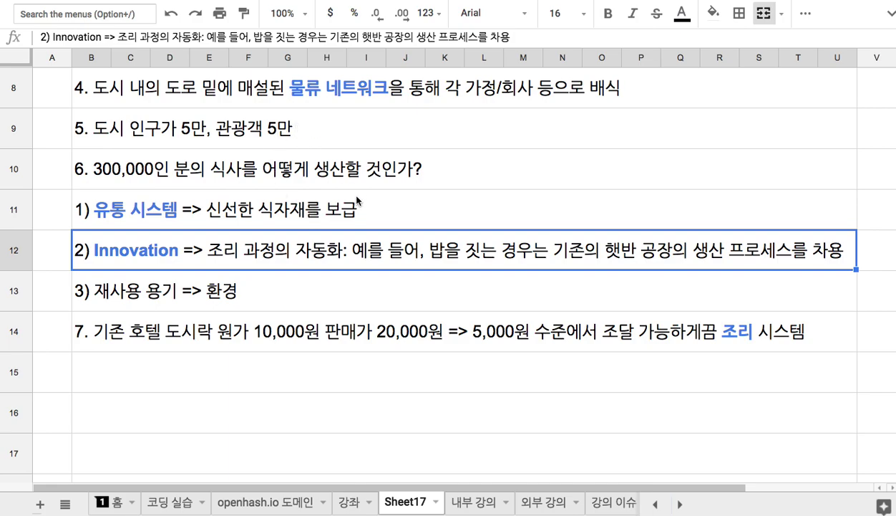
Review the outline from the Catering title down to the distribution and innovation points in rows 11 and 12
scroll(356, 202, "up", 3)
scroll(357, 201, "up", 4)
left_click(424, 148)
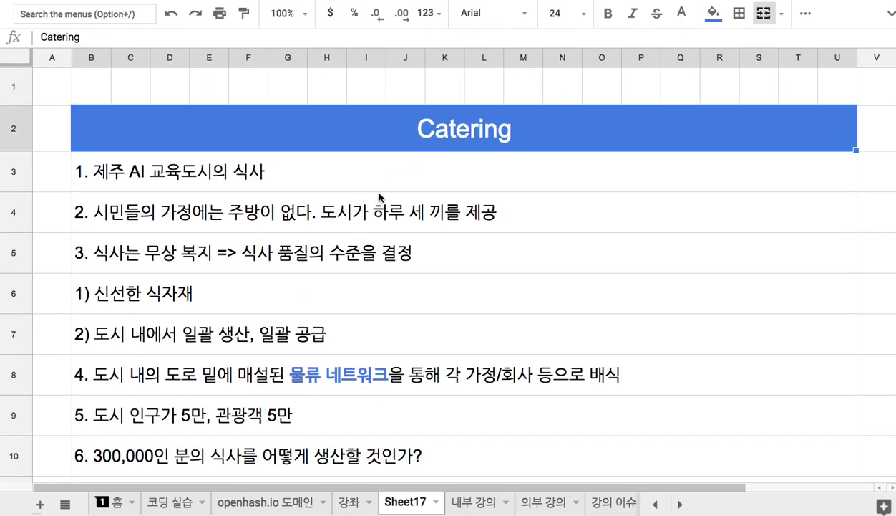
scroll(379, 197, "down", 1)
scroll(380, 197, "down", 7)
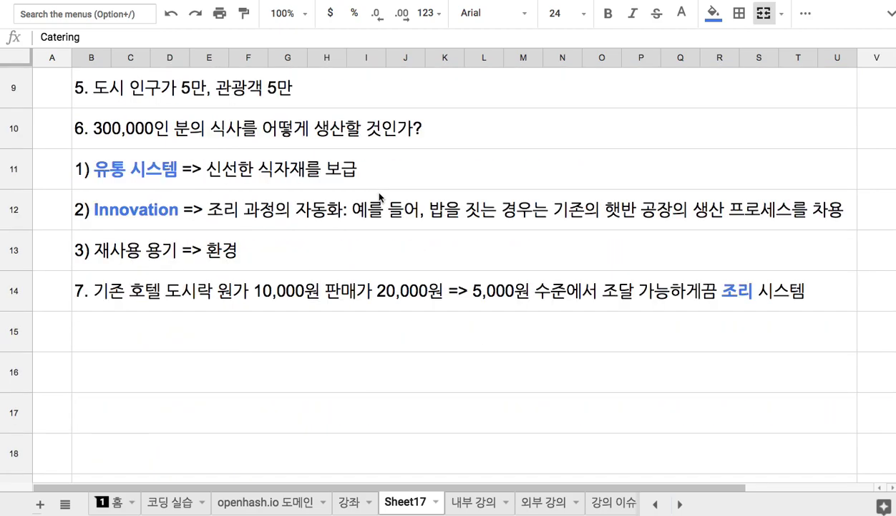
left_click(156, 208)
double_click(156, 208)
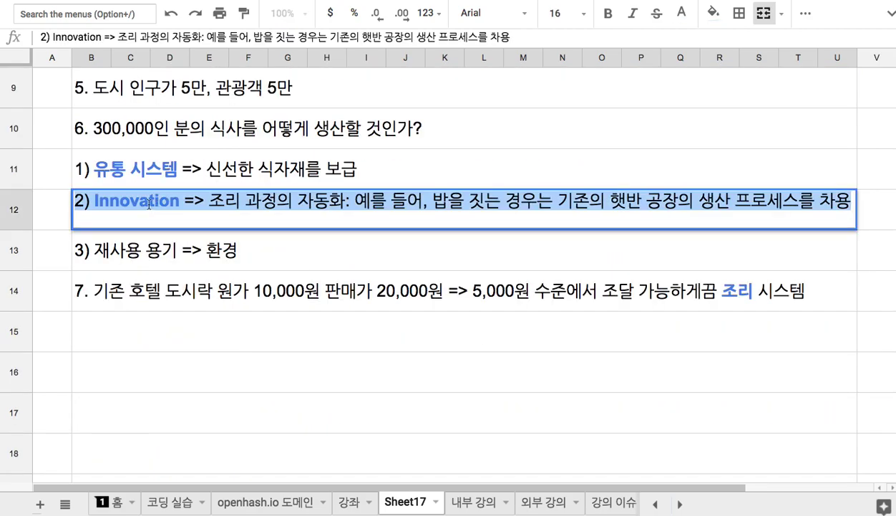
double_click(147, 201)
left_click(229, 183)
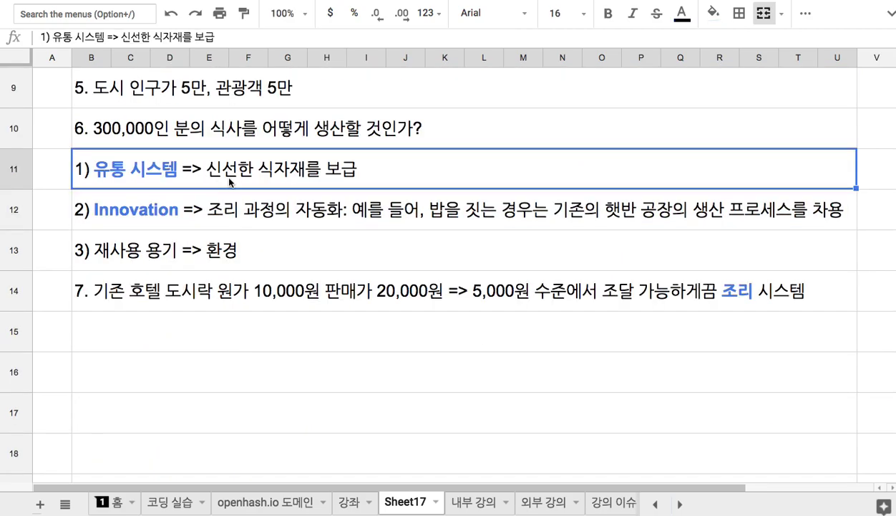
double_click(163, 167)
left_click(184, 162)
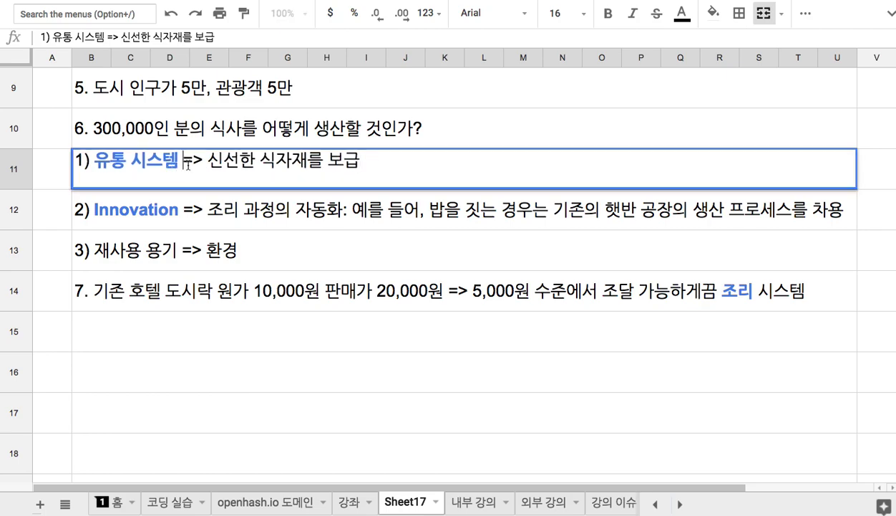
left_click(272, 145)
Review the logistics network point in row 8 and the lunchbox prices in row 14, ending at the Catering title
scroll(272, 148, "up", 3)
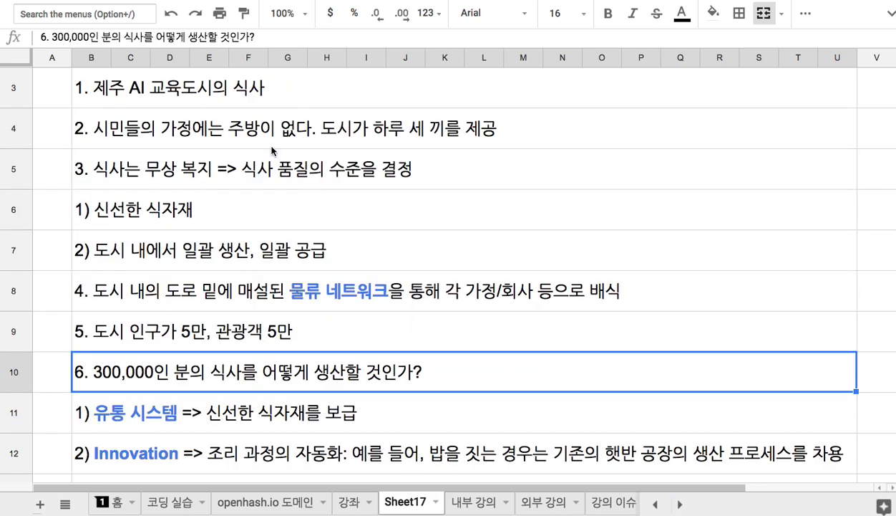
double_click(325, 287)
left_click_drag(295, 284, 390, 284)
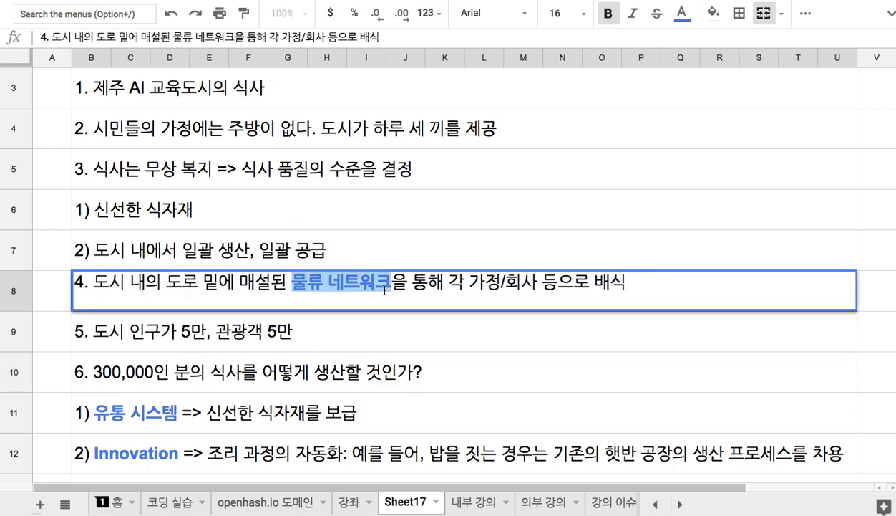
left_click(341, 242)
scroll(348, 258, "down", 5)
scroll(348, 258, "down", 3)
scroll(349, 258, "up", 3)
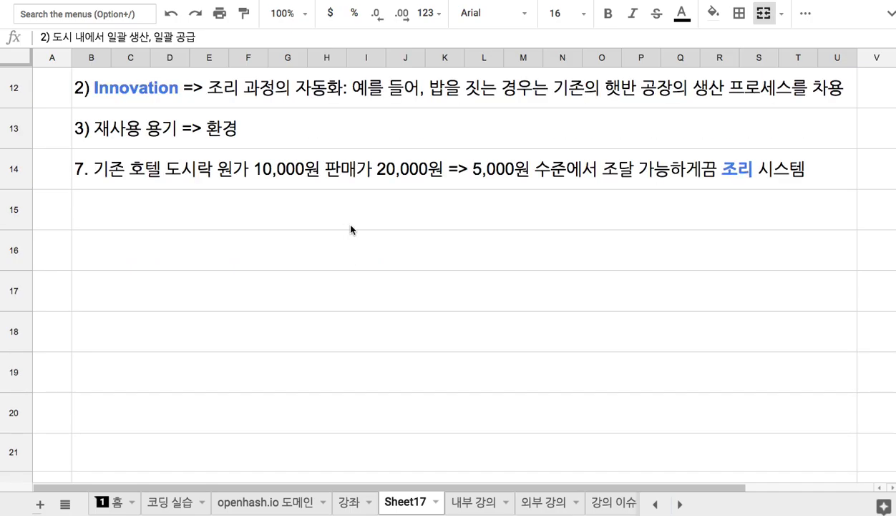
double_click(473, 171)
left_click_drag(479, 162, 547, 165)
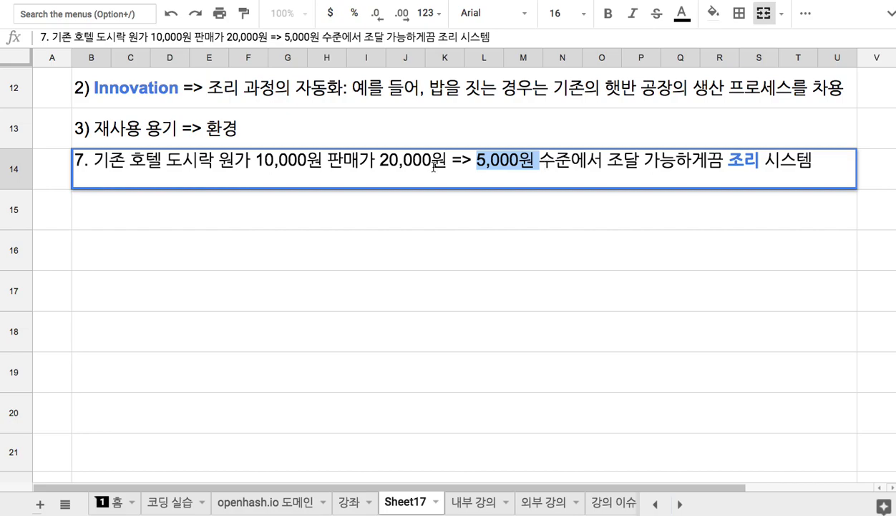
left_click_drag(378, 161, 518, 162)
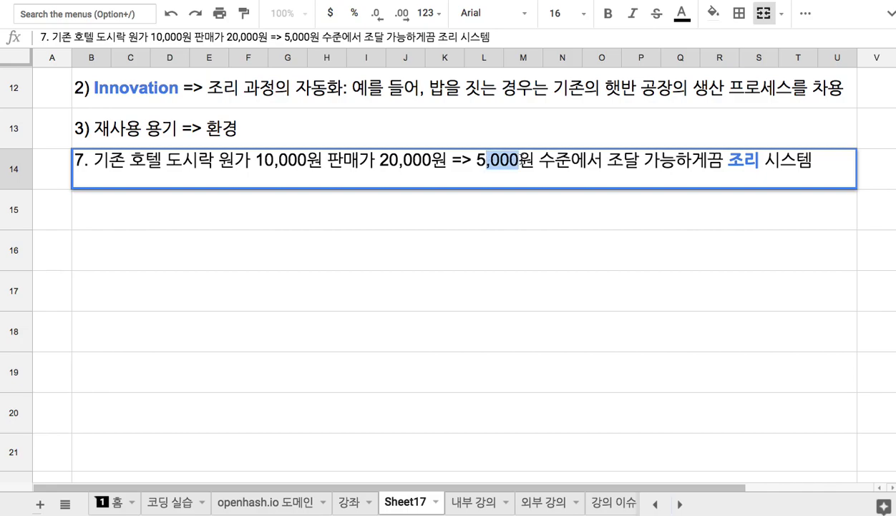
left_click(465, 144)
scroll(469, 141, "up", 6)
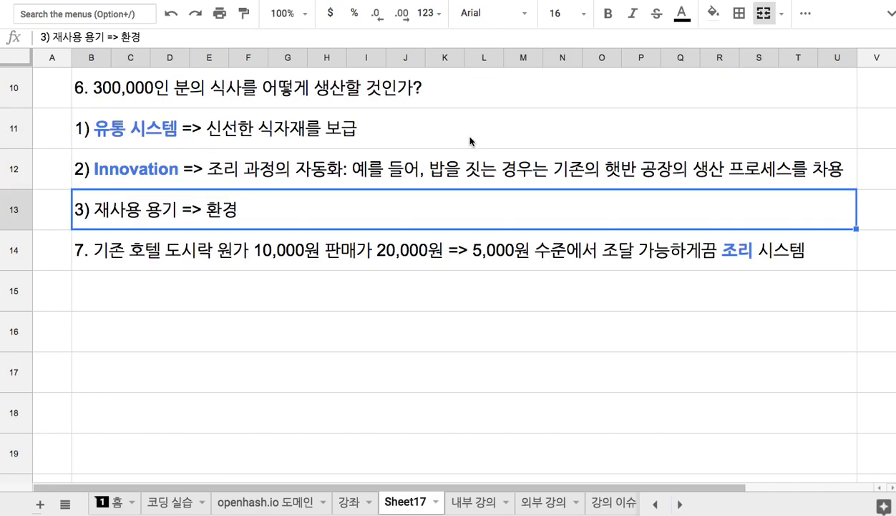
left_click(471, 142)
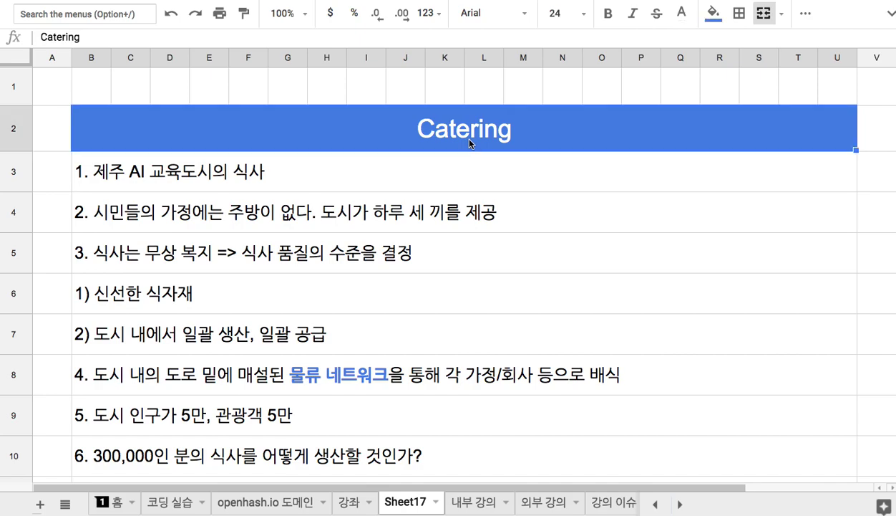